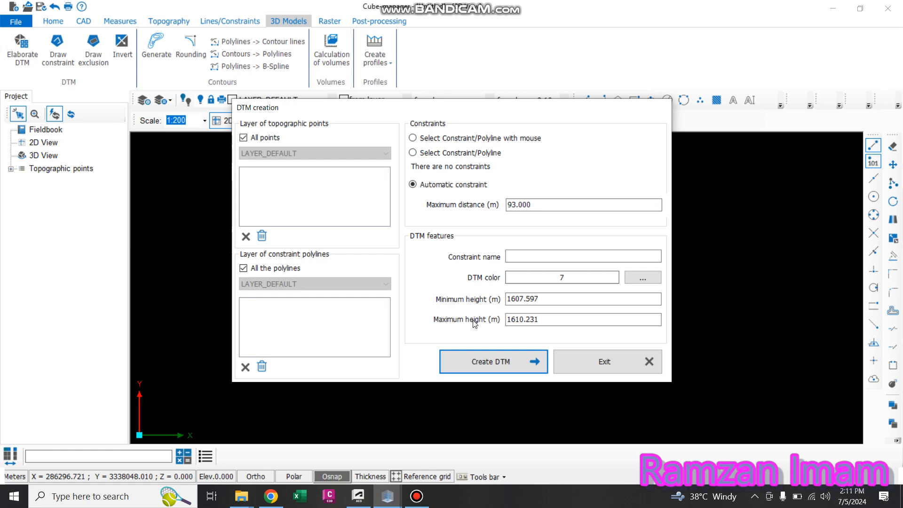
# Step: Create a DTM from all topographic points with the constraint name FIELD and DTM color 151
pyautogui.click(551, 258)
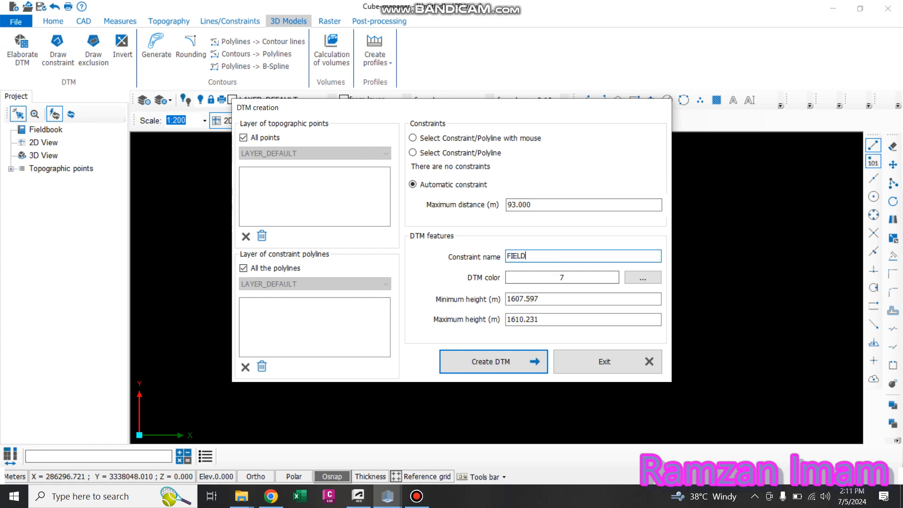
pyautogui.click(653, 280)
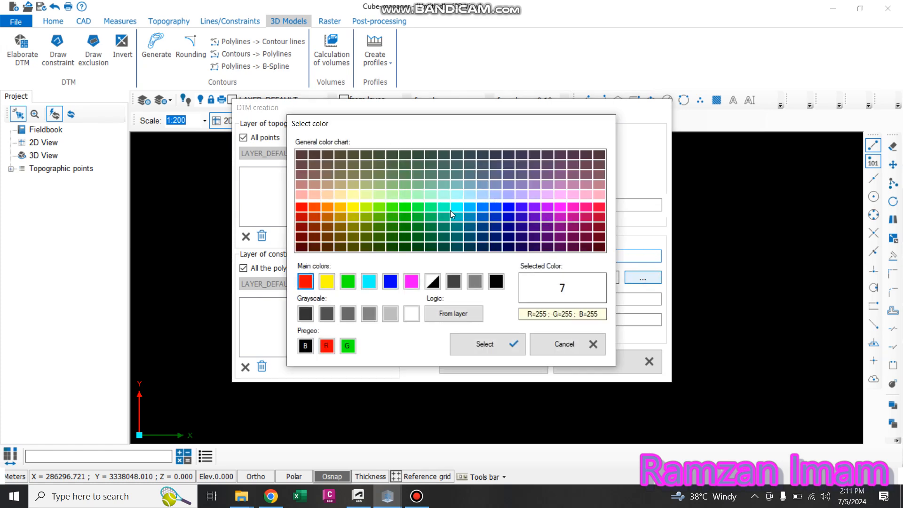
pyautogui.click(481, 196)
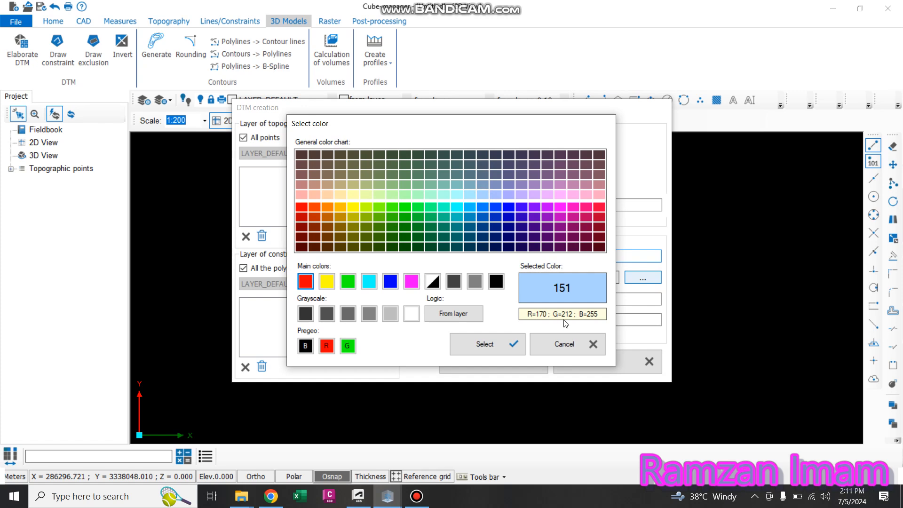
pyautogui.click(514, 344)
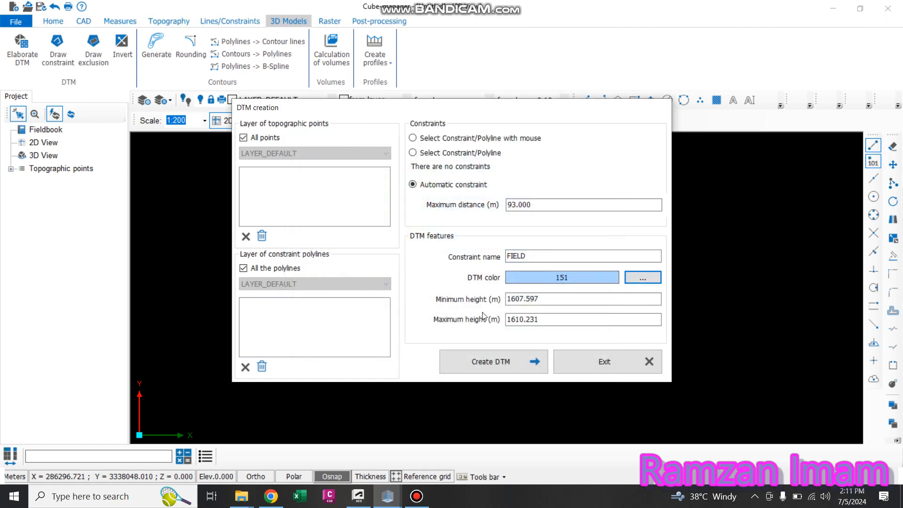
pyautogui.click(488, 362)
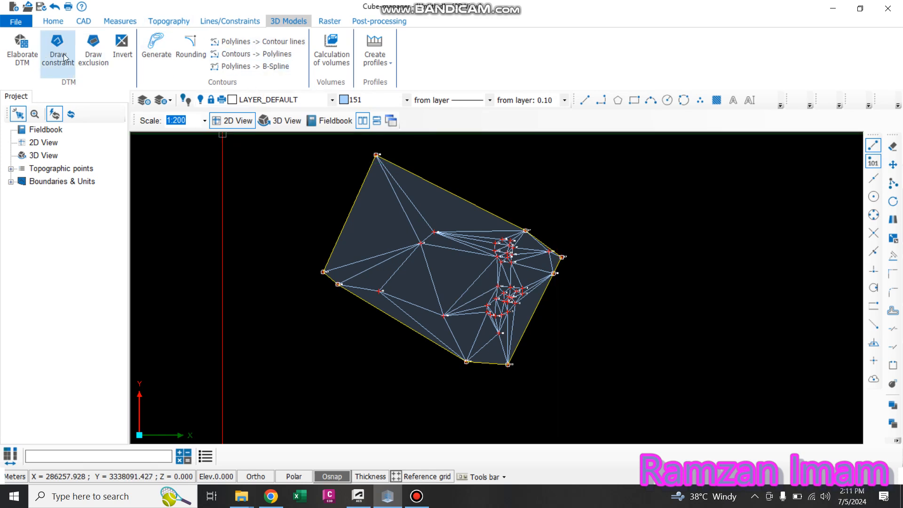
# Step: Set up contour line generation with an equidistance of 0.25 m for normal curves and 1 m for major curves
pyautogui.click(156, 47)
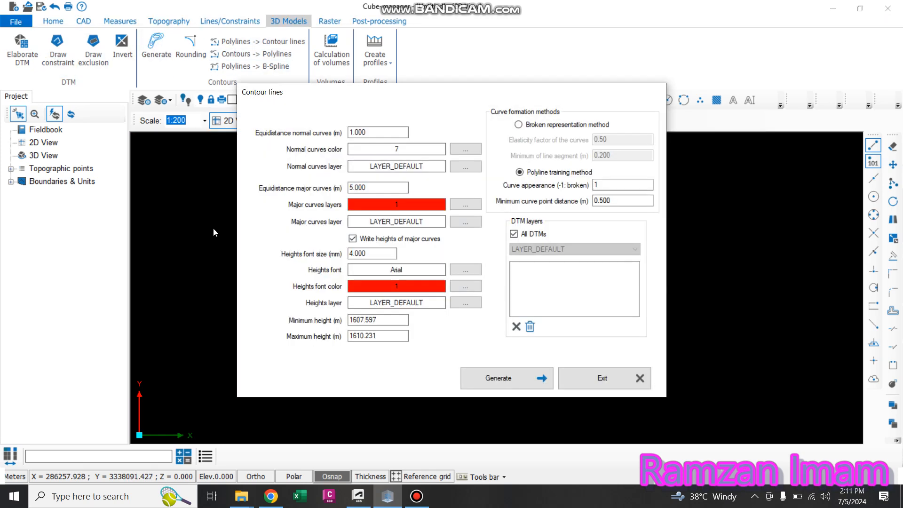
pyautogui.moveTo(388, 130); pyautogui.dragTo(340, 130)
pyautogui.write('.2')
pyautogui.moveTo(371, 188); pyautogui.dragTo(336, 185)
pyautogui.write('.')
# Step: Set the normal curves to color 22 and the major curves to color 170, and generate the contour lines
pyautogui.click(465, 148)
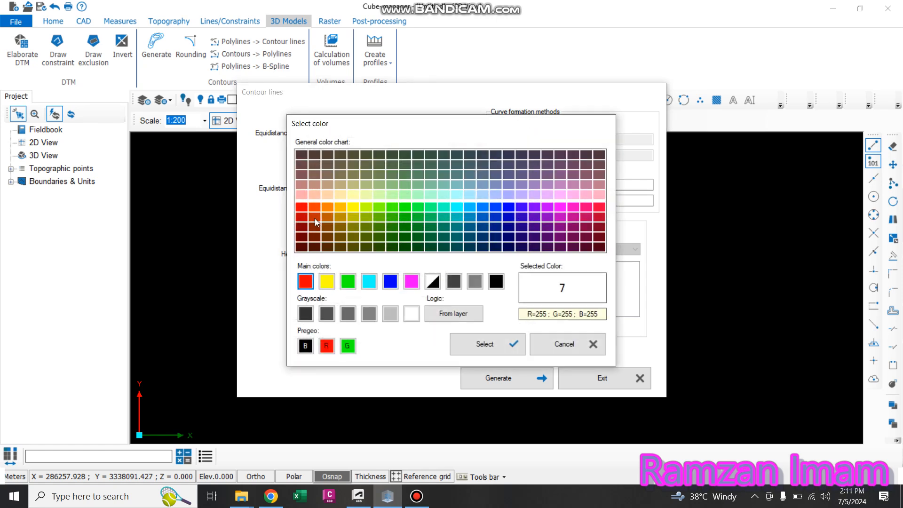
pyautogui.click(315, 219)
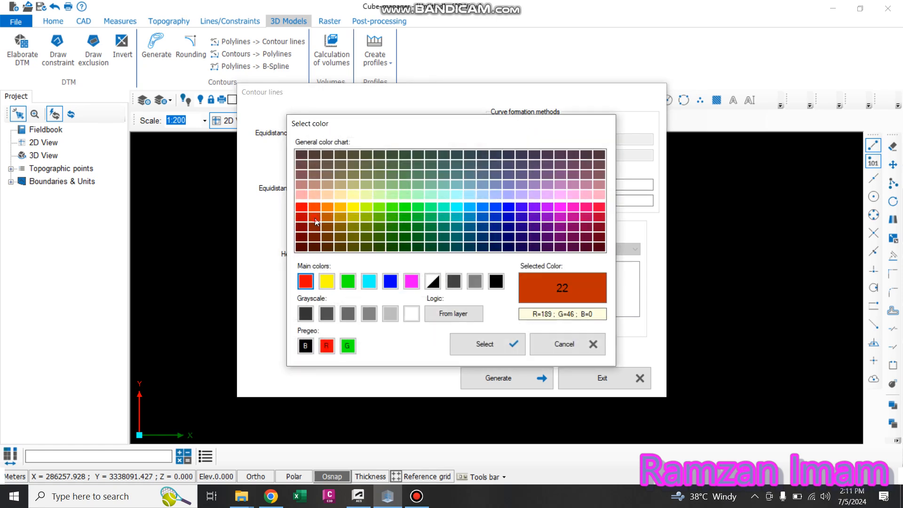
pyautogui.click(477, 348)
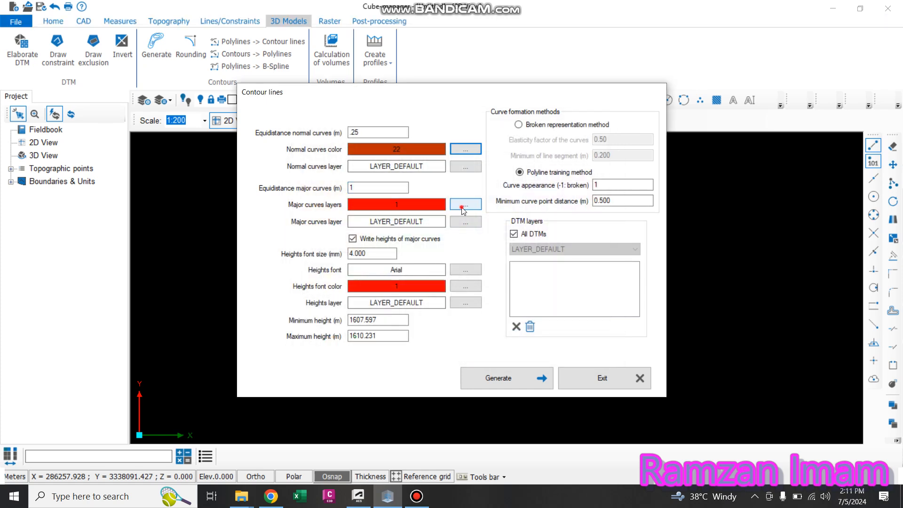
pyautogui.click(464, 208)
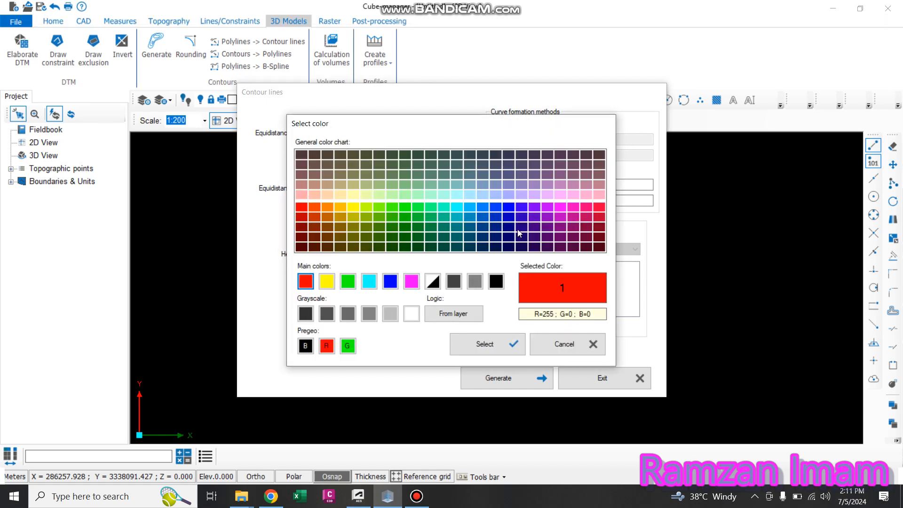
pyautogui.click(507, 211)
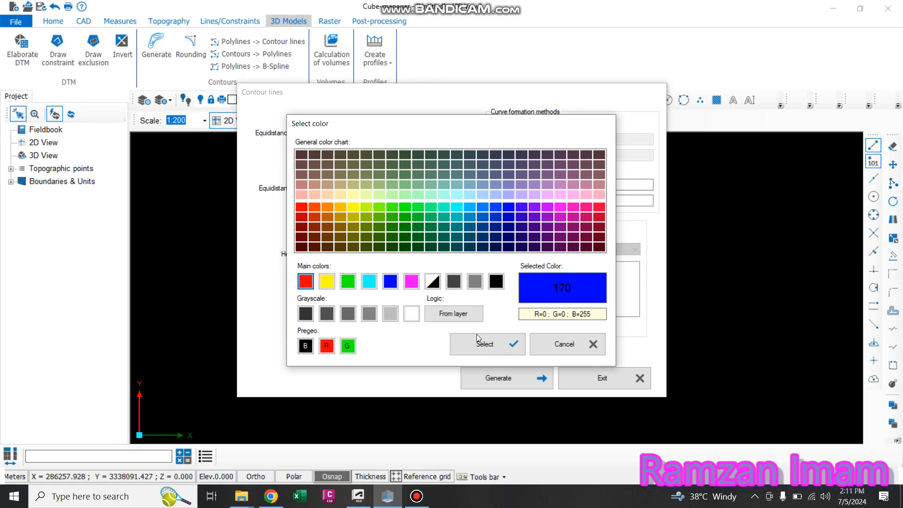
pyautogui.click(485, 344)
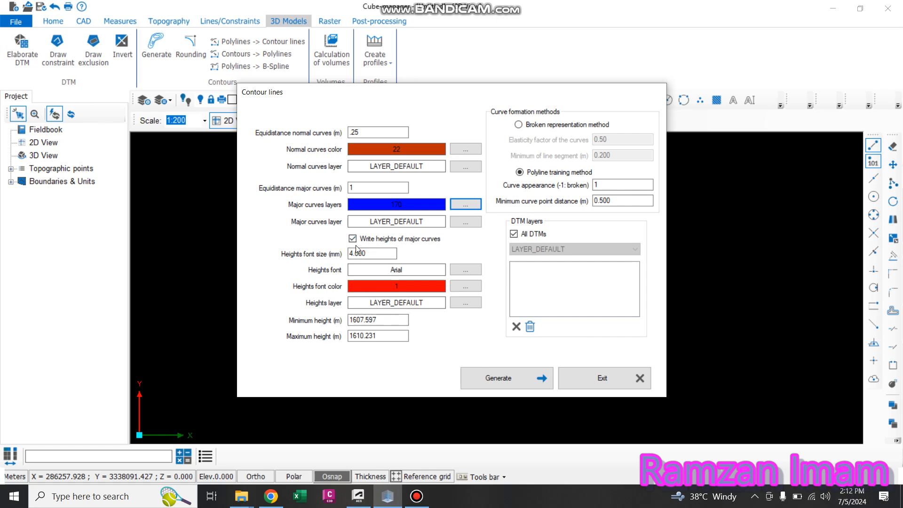
pyautogui.click(489, 377)
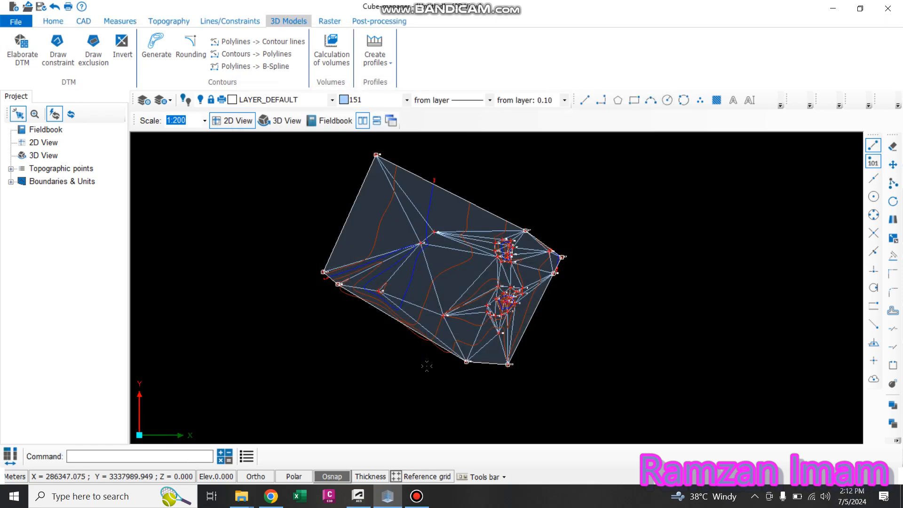
# Step: Examine the generated contours in the 2D view, particularly around the two dense point clusters
pyautogui.scroll(3, 518, 320)
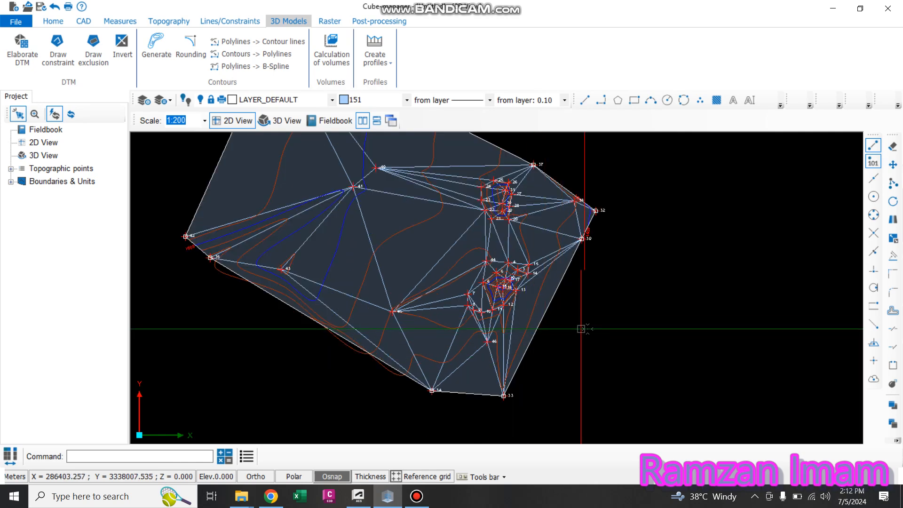
pyautogui.scroll(3, 555, 319)
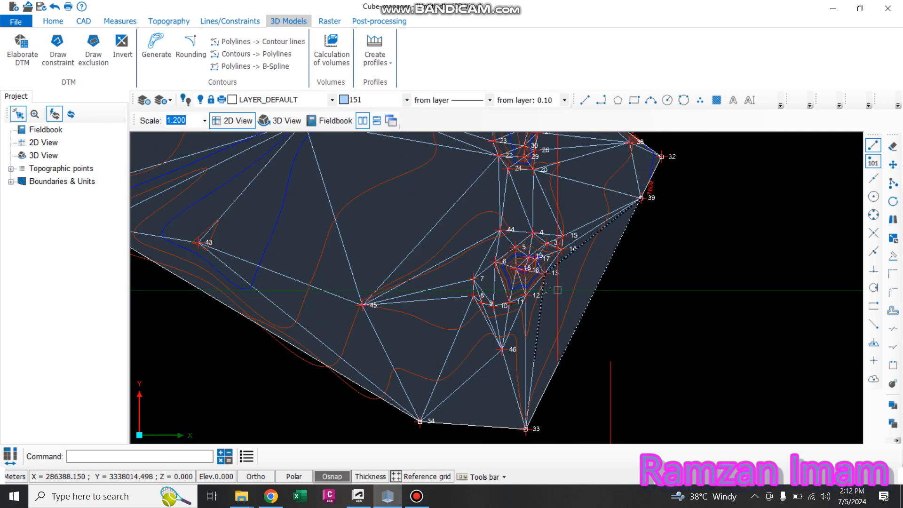
pyautogui.scroll(4, 498, 275)
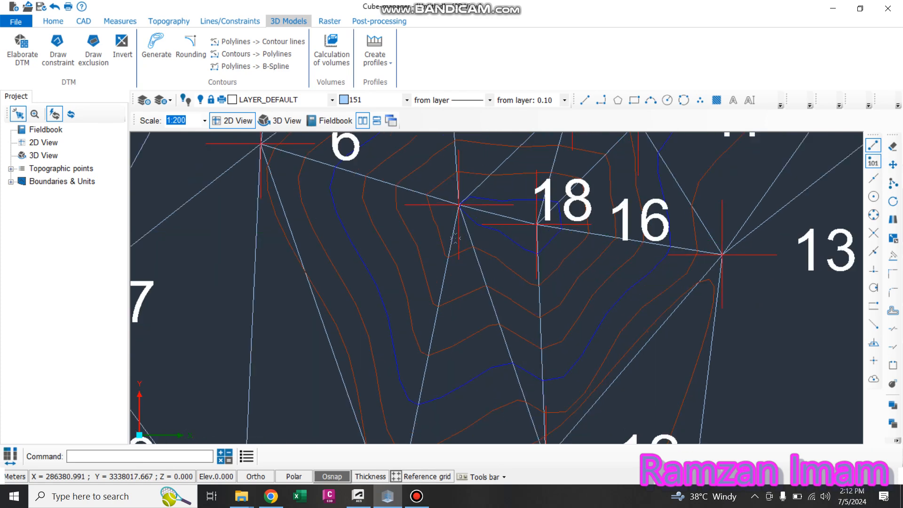
pyautogui.scroll(-3, 459, 275)
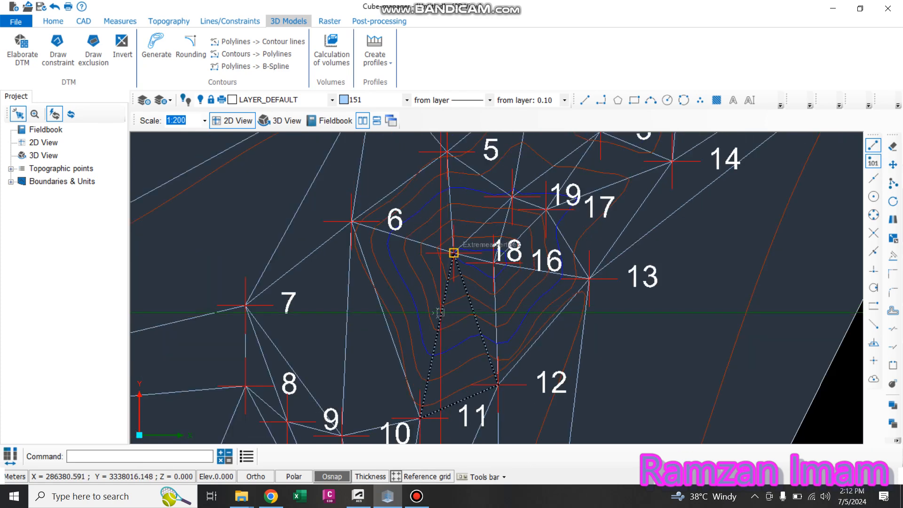
pyautogui.scroll(-5, 437, 290)
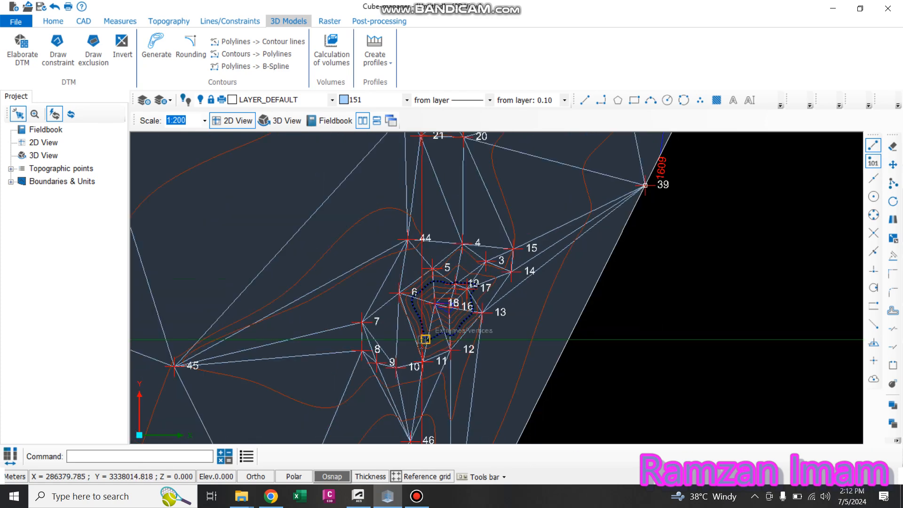
pyautogui.scroll(3, 440, 145)
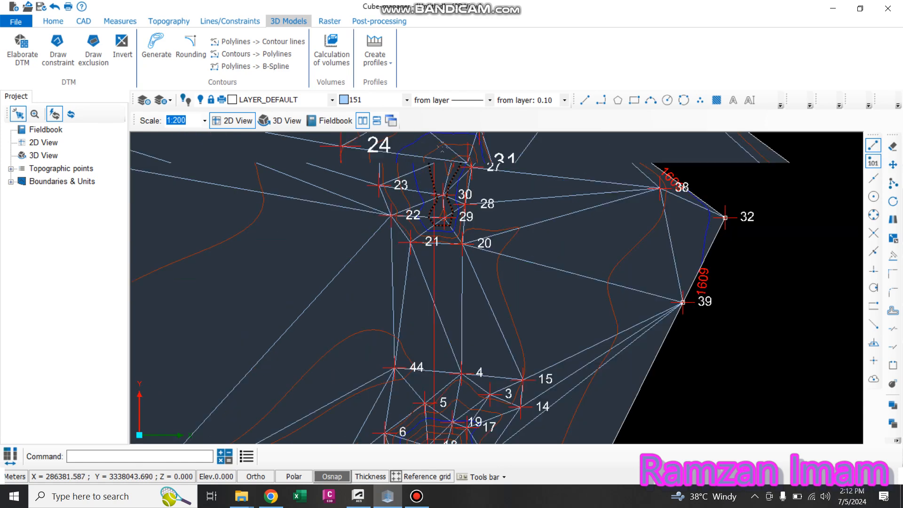
pyautogui.scroll(4, 469, 147)
pyautogui.scroll(-6, 427, 179)
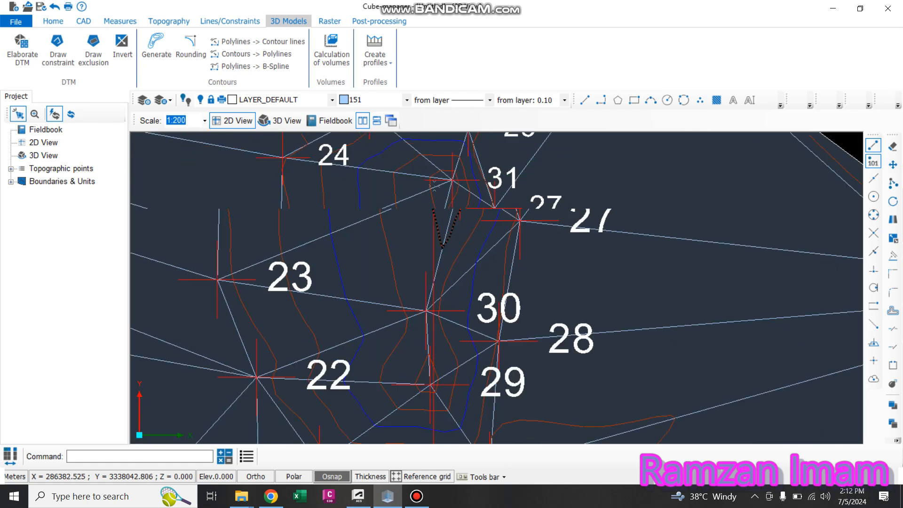
pyautogui.scroll(-5, 442, 200)
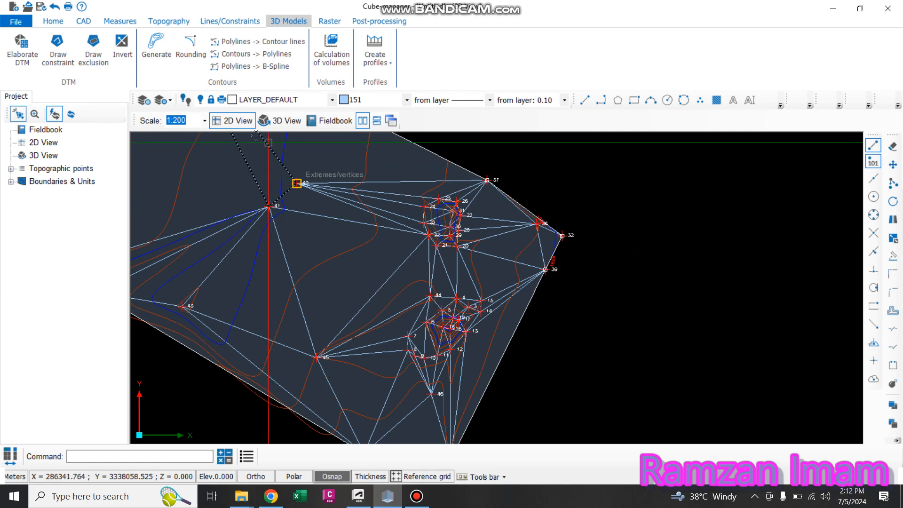
# Step: Inspect the terrain points and boundary in the 3D view from several angles, and close that view
pyautogui.click(280, 121)
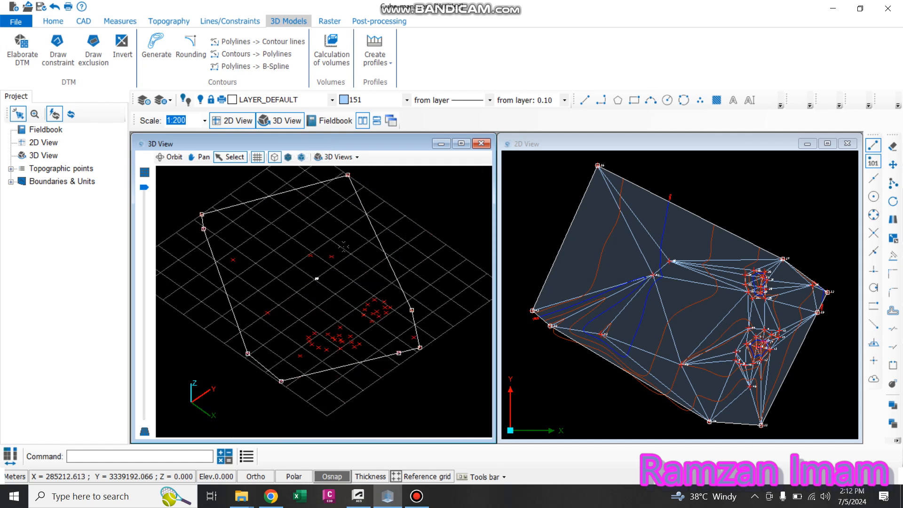
pyautogui.click(170, 156)
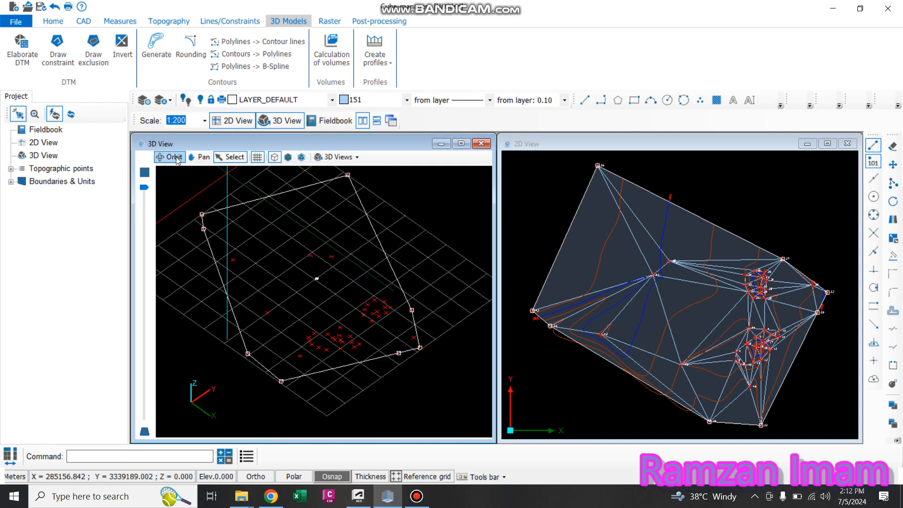
pyautogui.moveTo(290, 220); pyautogui.dragTo(316, 249)
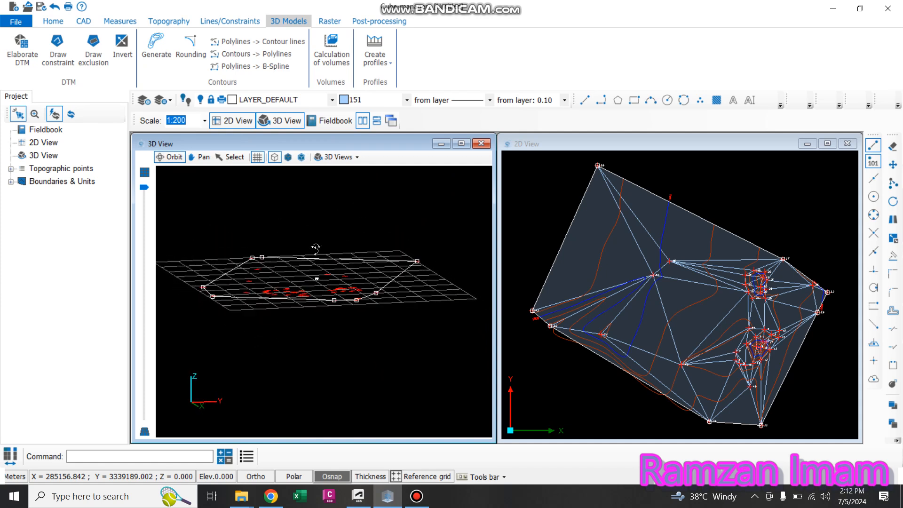
pyautogui.scroll(5, 330, 268)
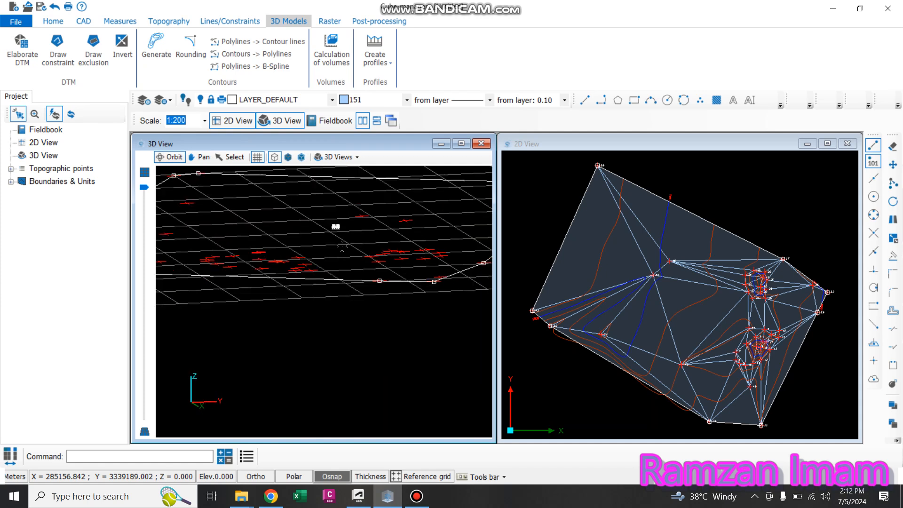
pyautogui.scroll(-3, 348, 246)
pyautogui.moveTo(361, 253); pyautogui.dragTo(285, 271)
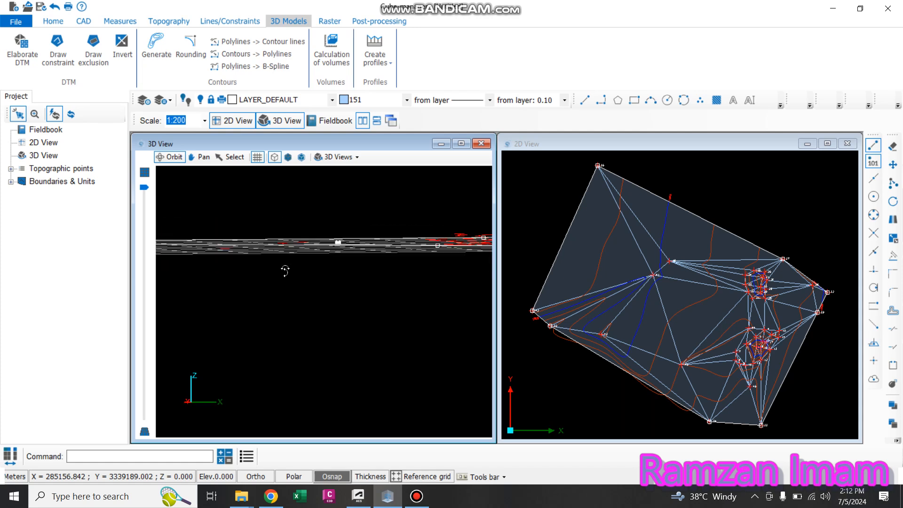
pyautogui.moveTo(449, 271); pyautogui.dragTo(432, 247)
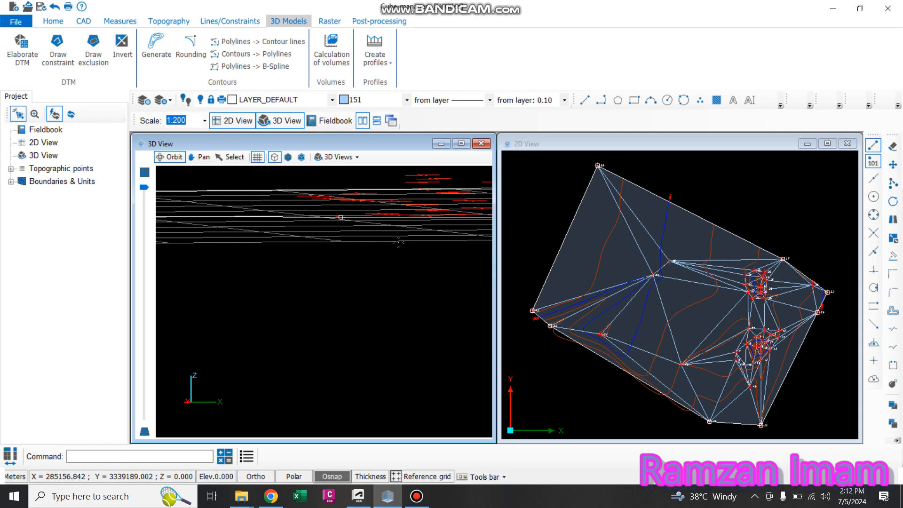
pyautogui.moveTo(399, 242); pyautogui.dragTo(251, 305)
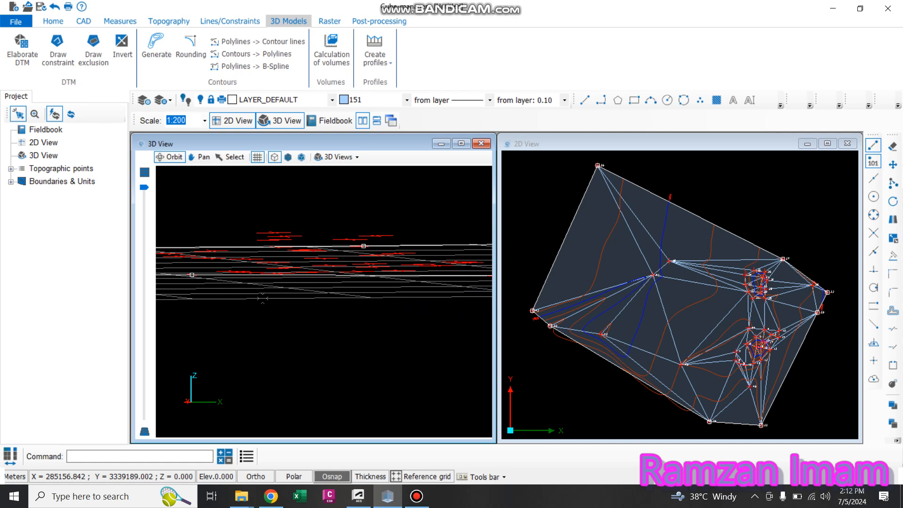
pyautogui.scroll(2, 305, 252)
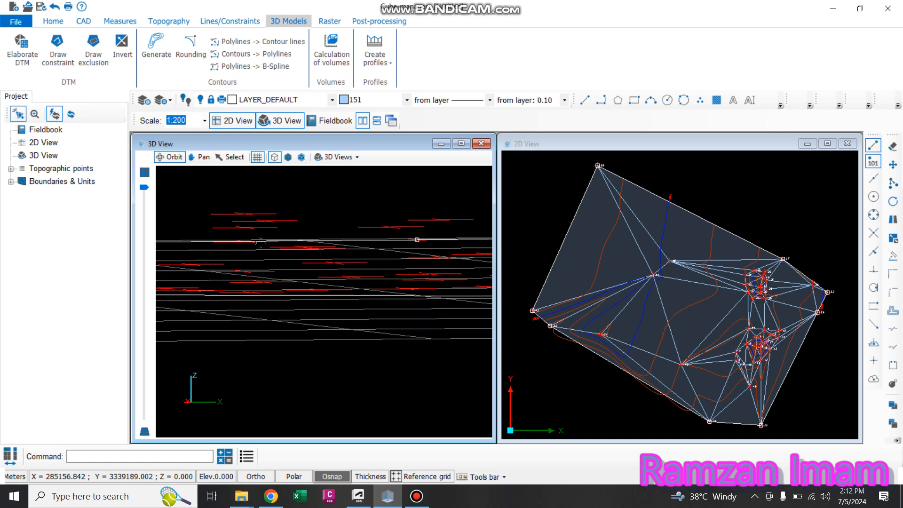
pyautogui.moveTo(347, 282)
pyautogui.mouseDown()
pyautogui.moveTo(346, 242)
pyautogui.moveTo(346, 299)
pyautogui.moveTo(365, 306)
pyautogui.moveTo(344, 309)
pyautogui.mouseUp()
pyautogui.scroll(-5, 344, 309)
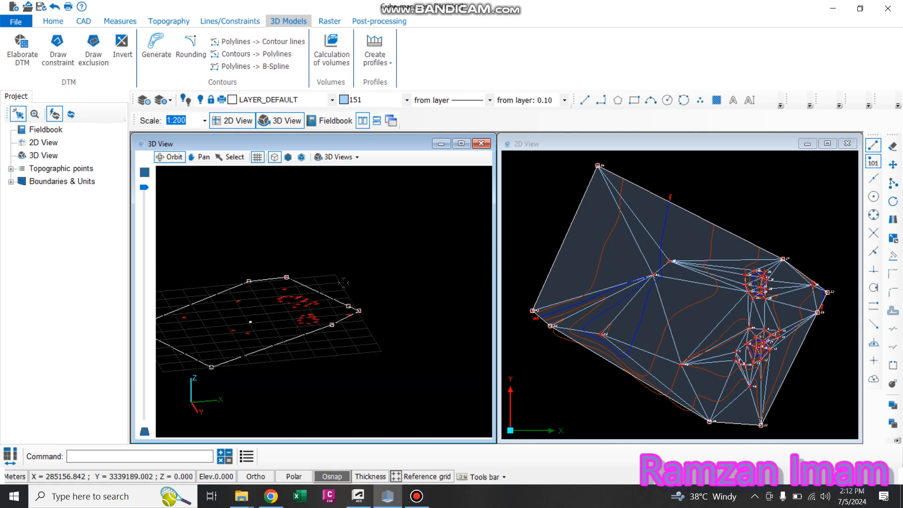
pyautogui.click(481, 143)
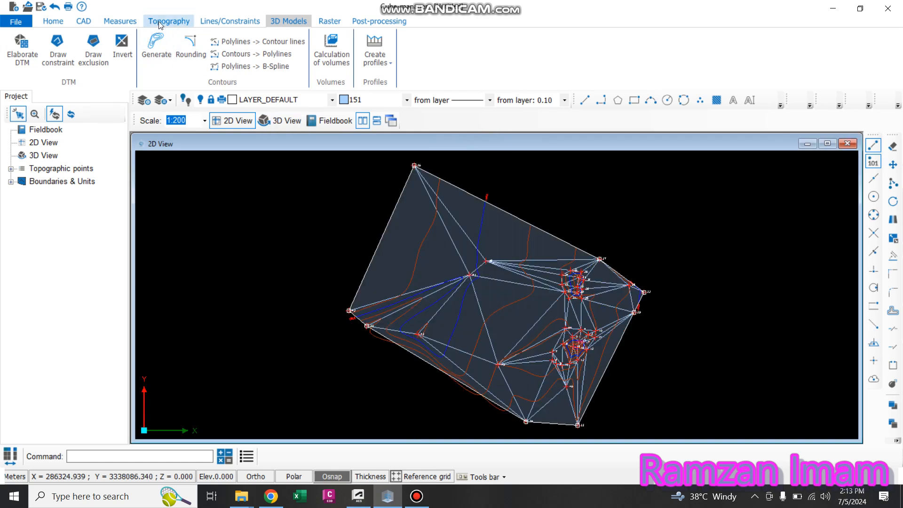
# Step: Label the contour lines with elevations along a segment crossing the DTM from the upper-left edge to beyond the lower-right edge
pyautogui.click(132, 22)
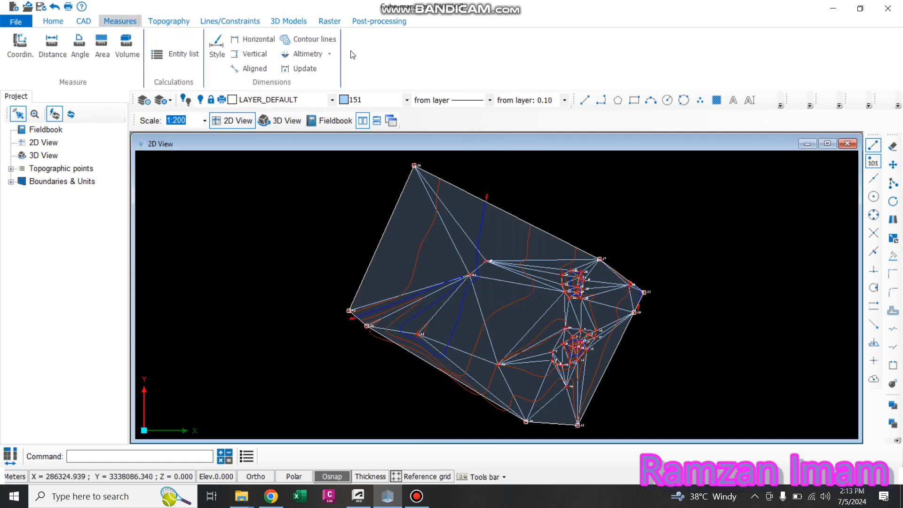
pyautogui.click(308, 40)
pyautogui.click(384, 192)
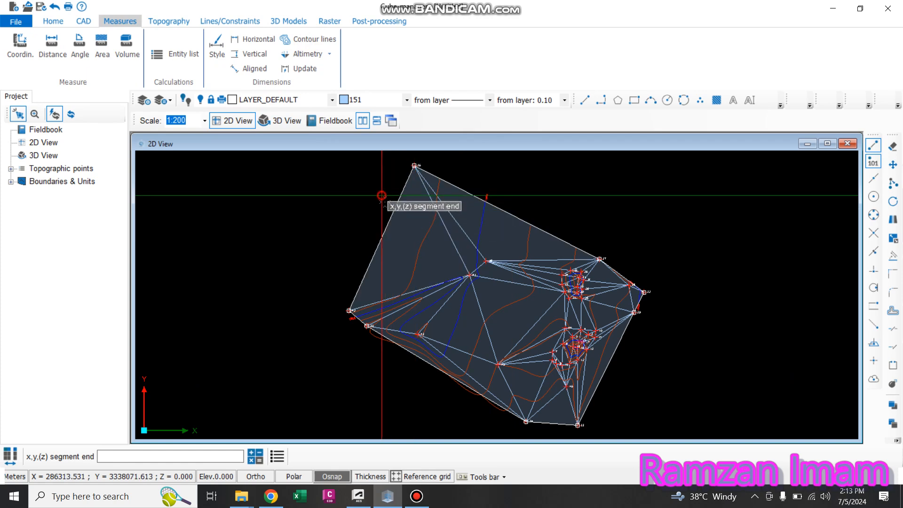
pyautogui.click(739, 355)
pyautogui.click(662, 366)
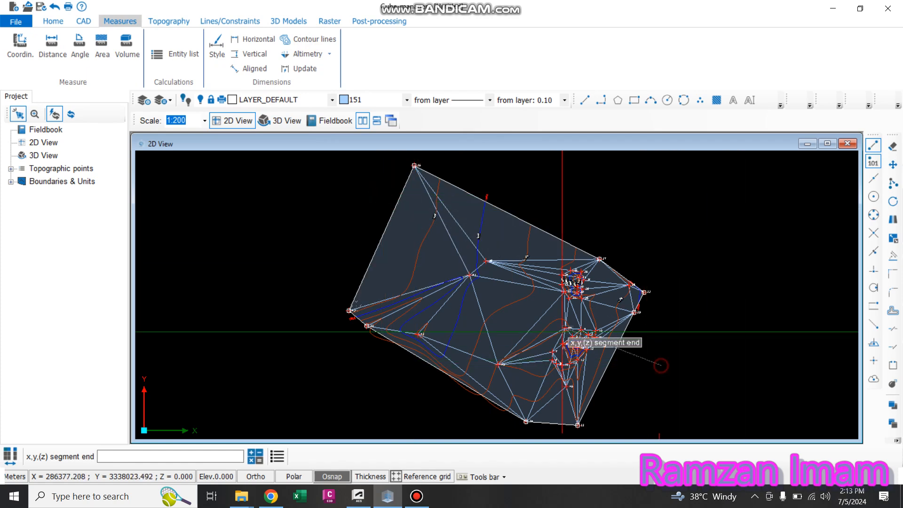
# Step: Add elevation labels along further segments crossing the western, central and southern contours, and end the contour labelling
pyautogui.click(325, 247)
pyautogui.click(326, 283)
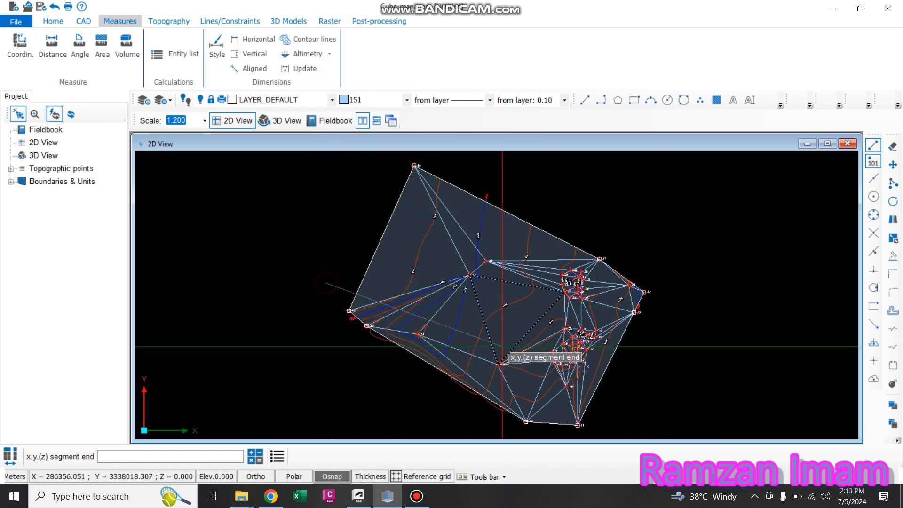
pyautogui.click(616, 387)
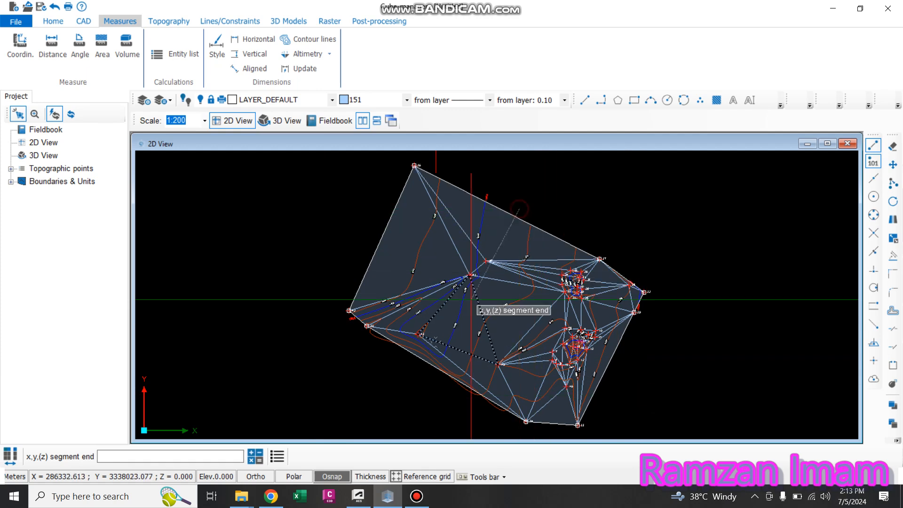
pyautogui.click(377, 382)
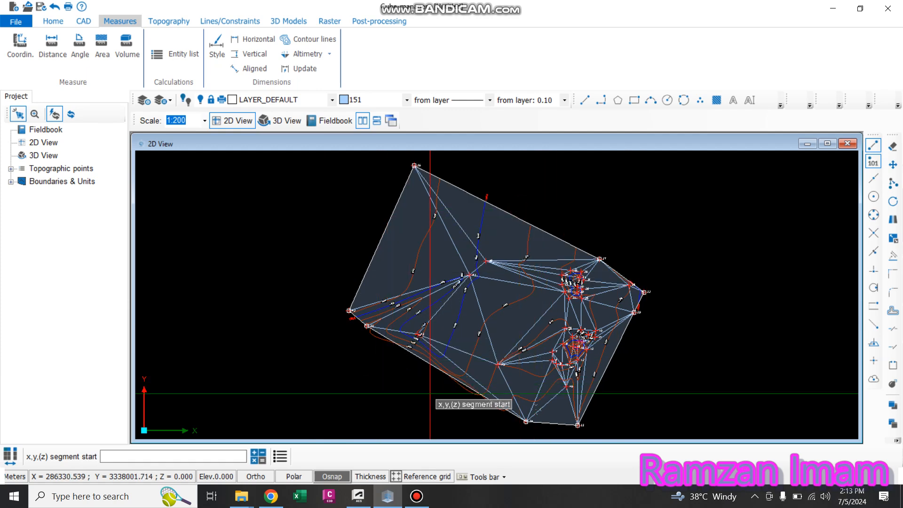
pyautogui.click(524, 196)
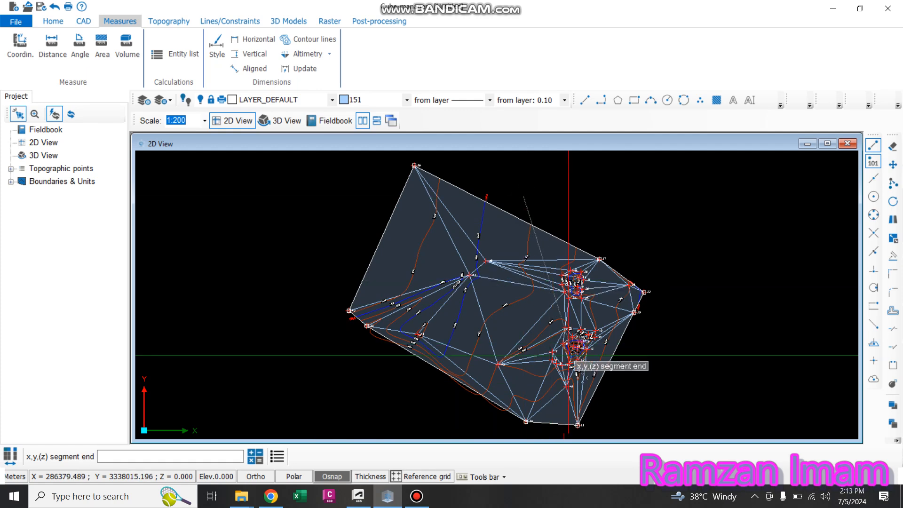
pyautogui.click(560, 431)
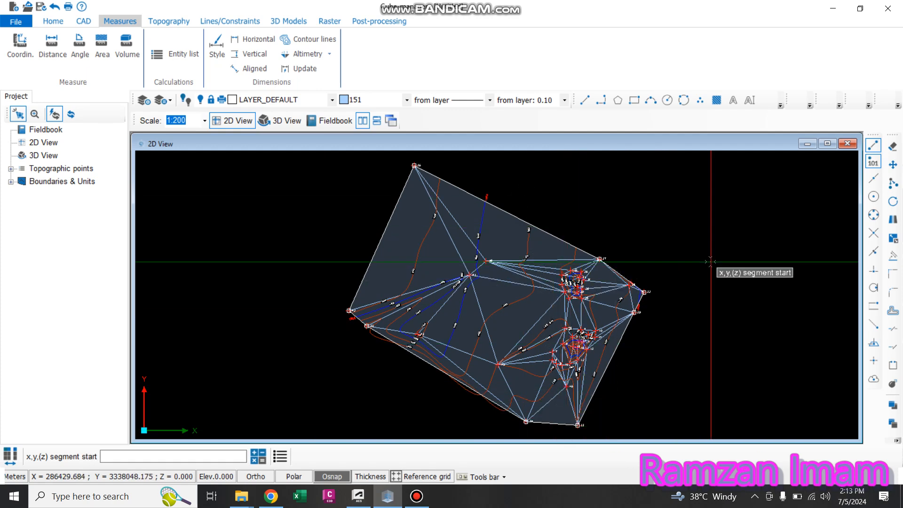
pyautogui.press('Escape')
# Step: Label the closed contours of the southern point cluster along a segment from near point 6 to beyond point 13
pyautogui.scroll(6, 570, 337)
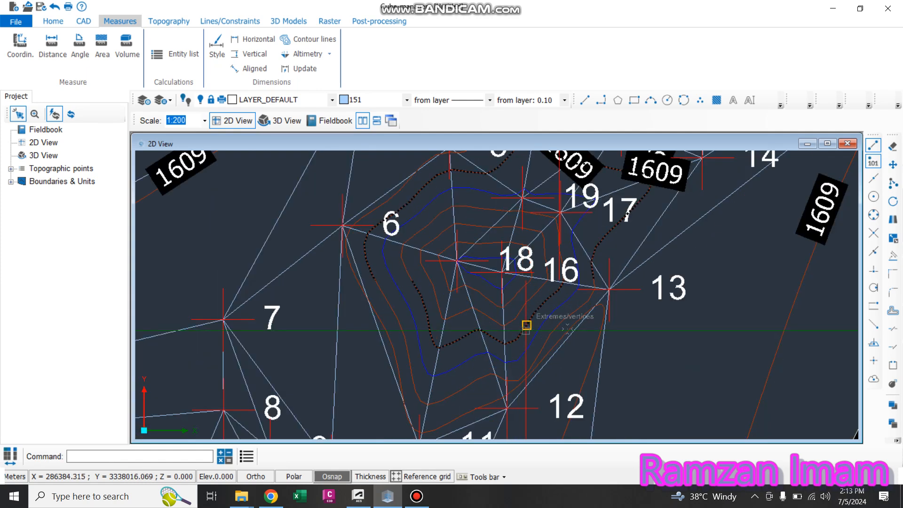
pyautogui.scroll(-1, 568, 329)
pyautogui.scroll(-1, 542, 329)
pyautogui.click(543, 329)
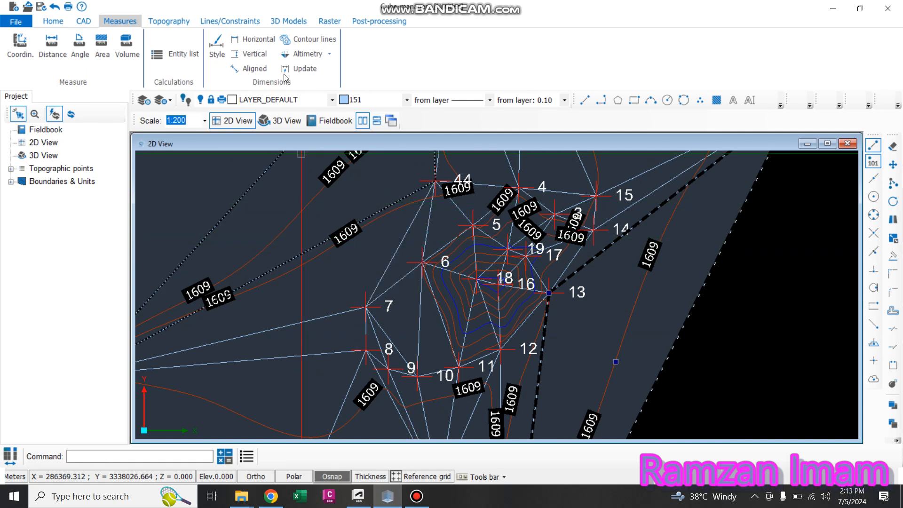
pyautogui.click(309, 40)
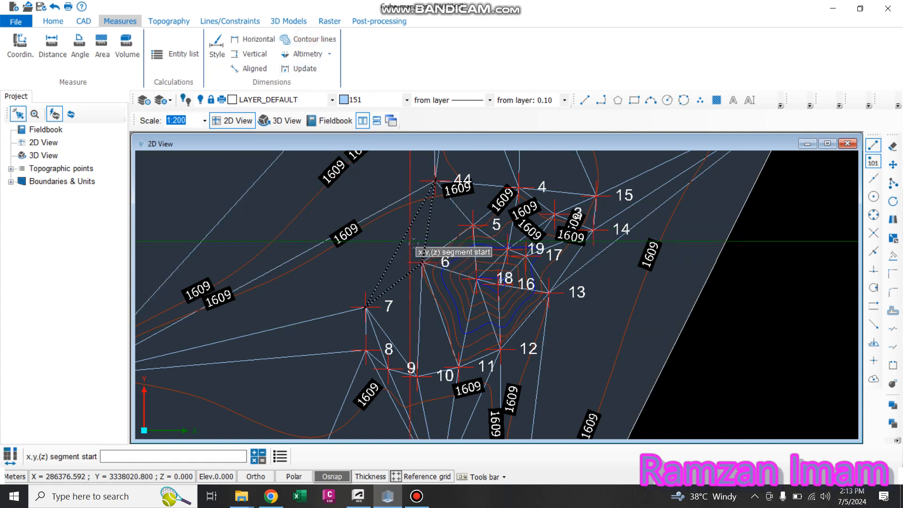
pyautogui.click(414, 243)
pyautogui.click(573, 340)
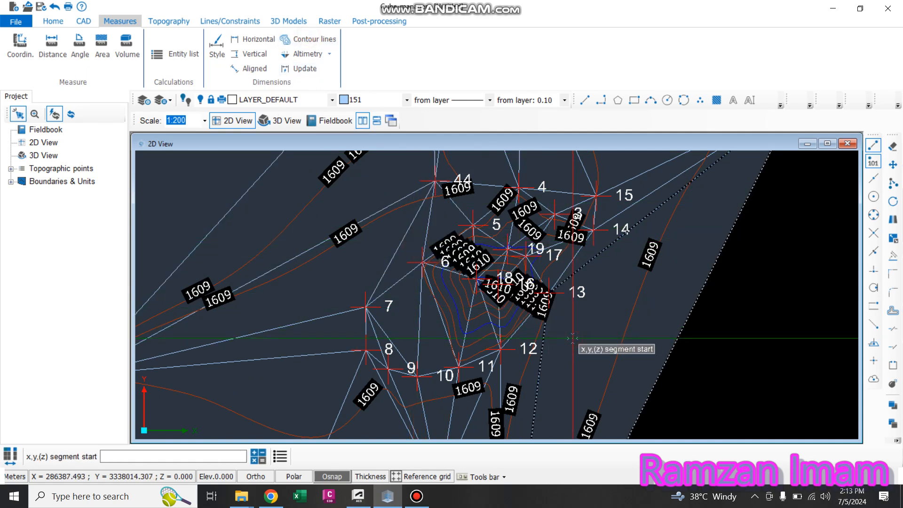
pyautogui.scroll(3, 466, 263)
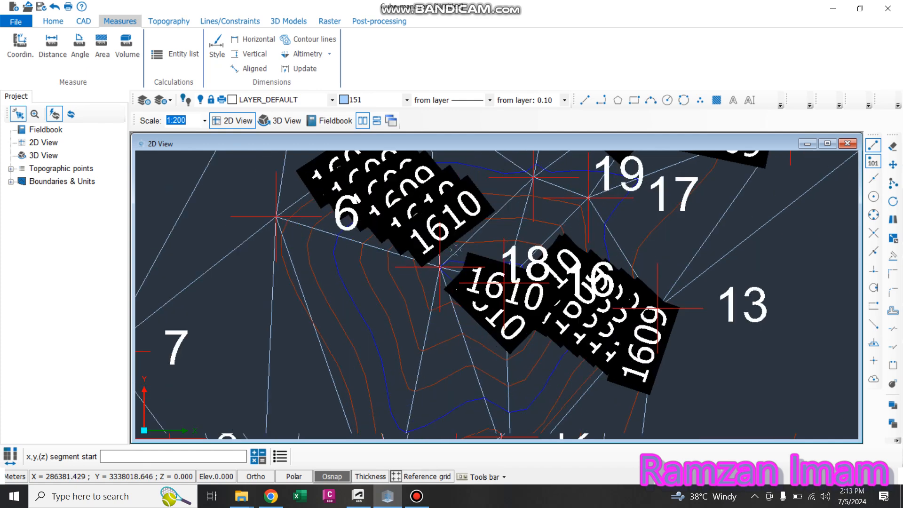
pyautogui.scroll(1, 455, 250)
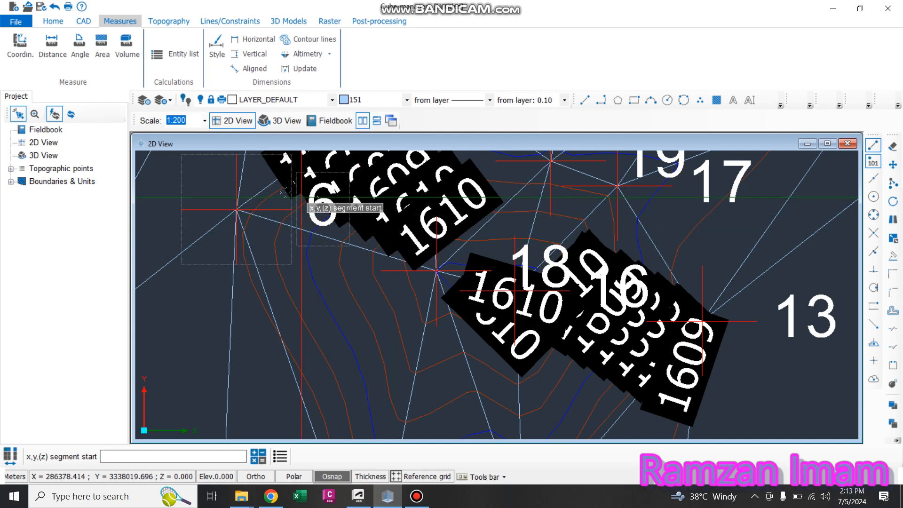
pyautogui.scroll(-2, 437, 242)
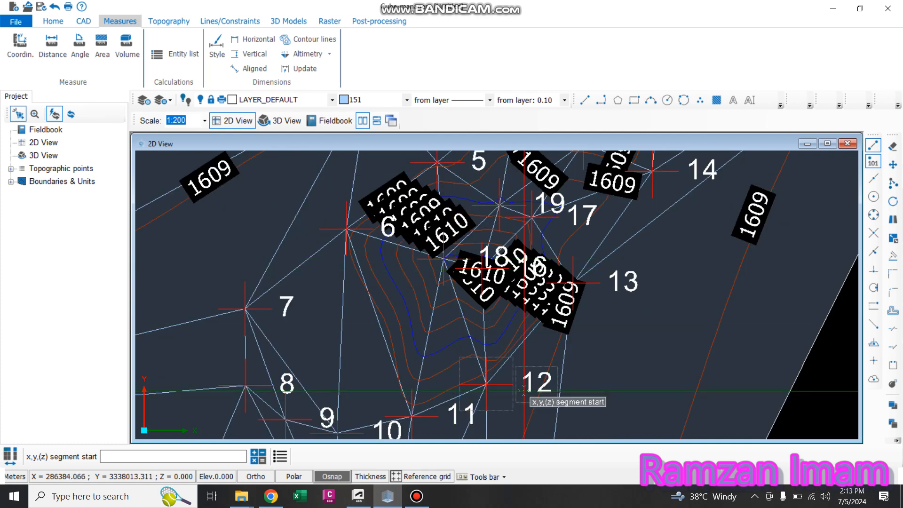
pyautogui.moveTo(524, 389)
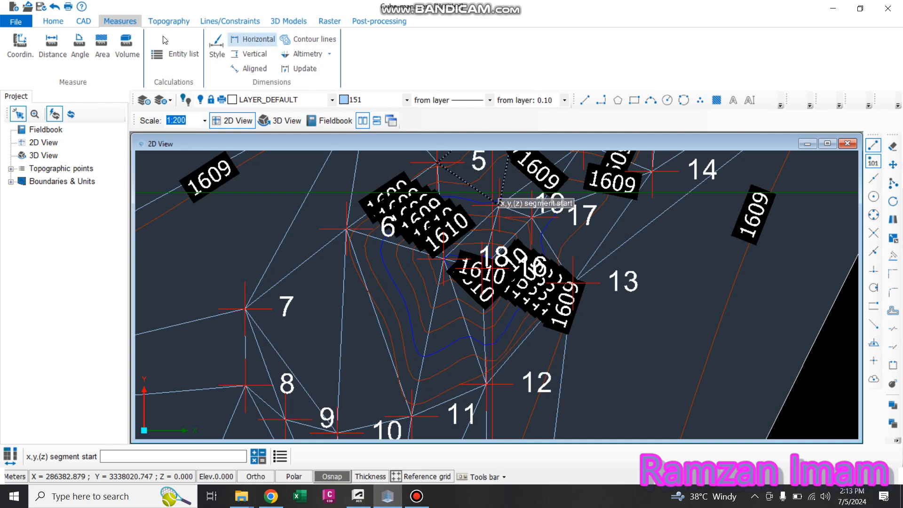
# Step: Calculate the volume of all DTMs from a horizontal plane at height 1607.000 m and generate the essential data report
pyautogui.click(286, 21)
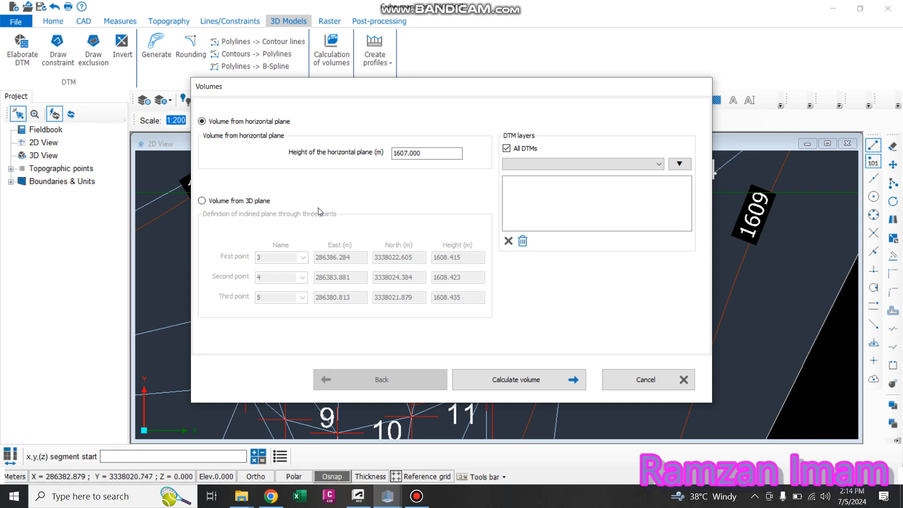
pyautogui.click(518, 377)
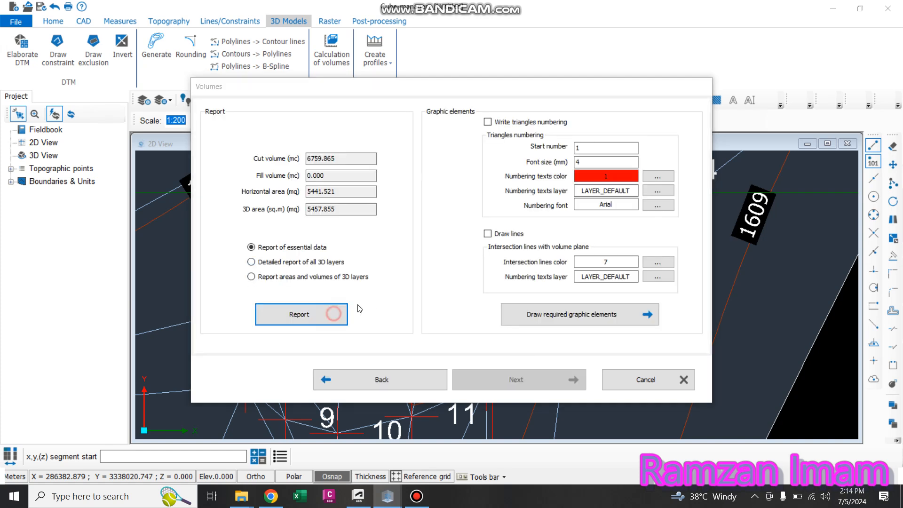
pyautogui.click(334, 315)
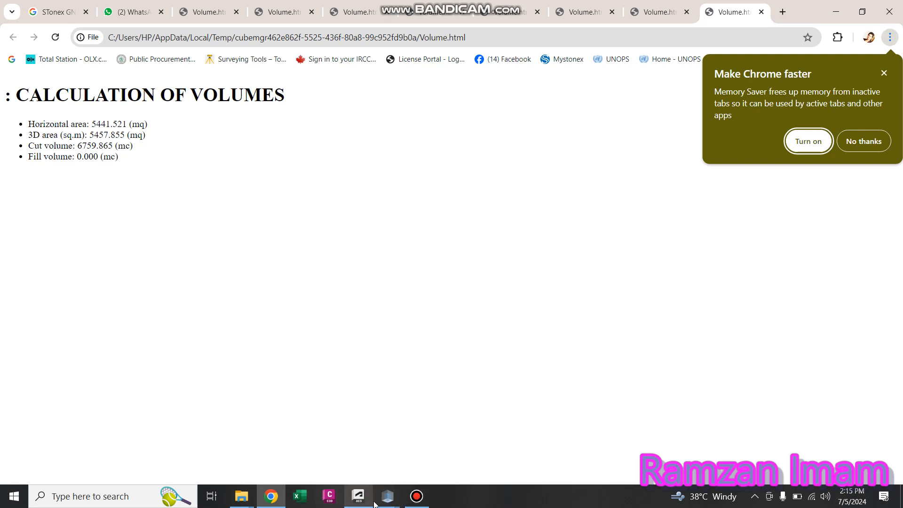
# Step: Return to Cube-manager, decline saving the volume report, and close the volume calculation
pyautogui.moveTo(387, 497)
pyautogui.click(449, 447)
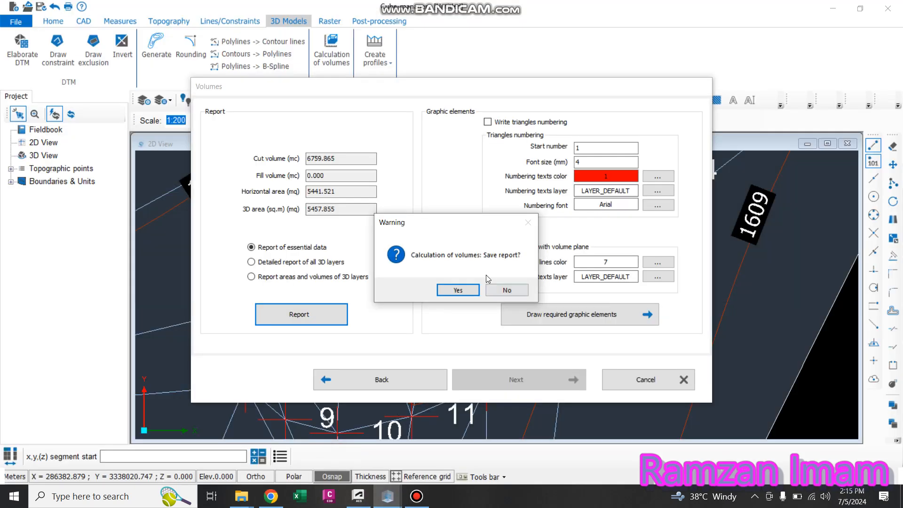
pyautogui.click(499, 291)
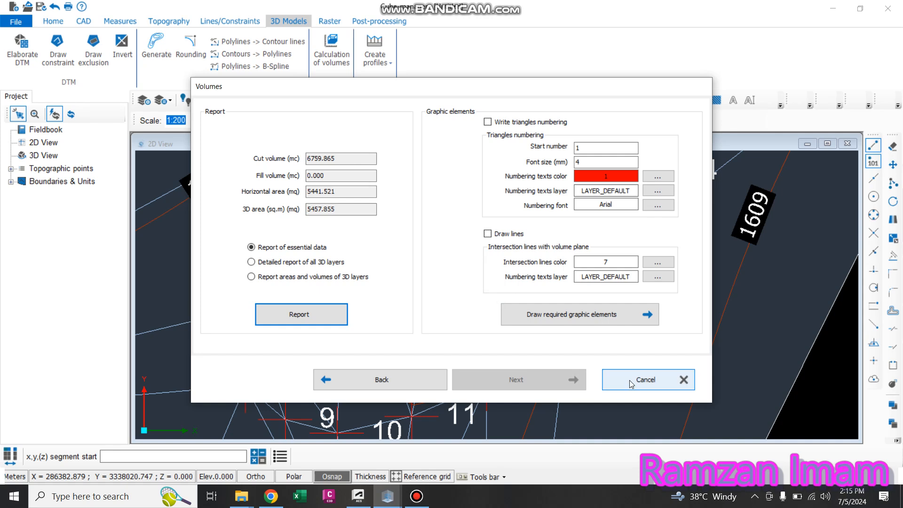
pyautogui.click(627, 387)
# Step: Create a new empty project with default variables without saving the current one
pyautogui.scroll(-4, 417, 318)
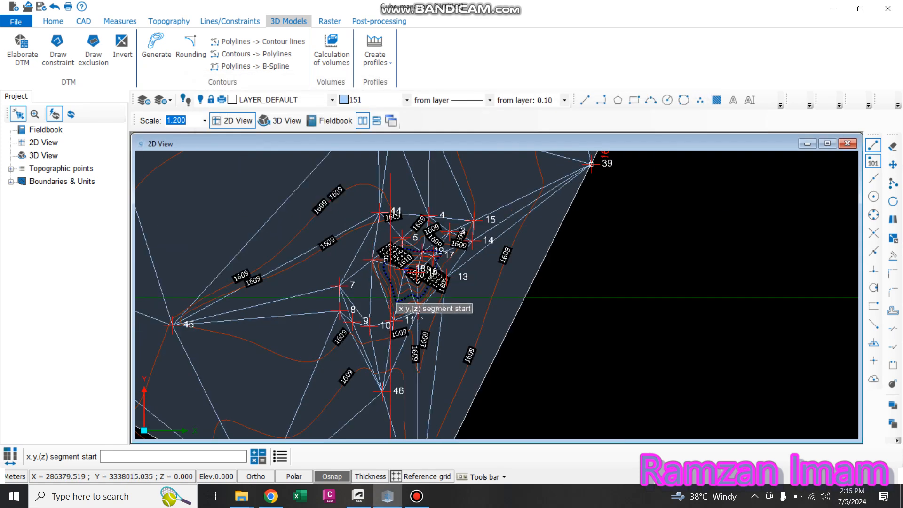
pyautogui.scroll(-3, 418, 318)
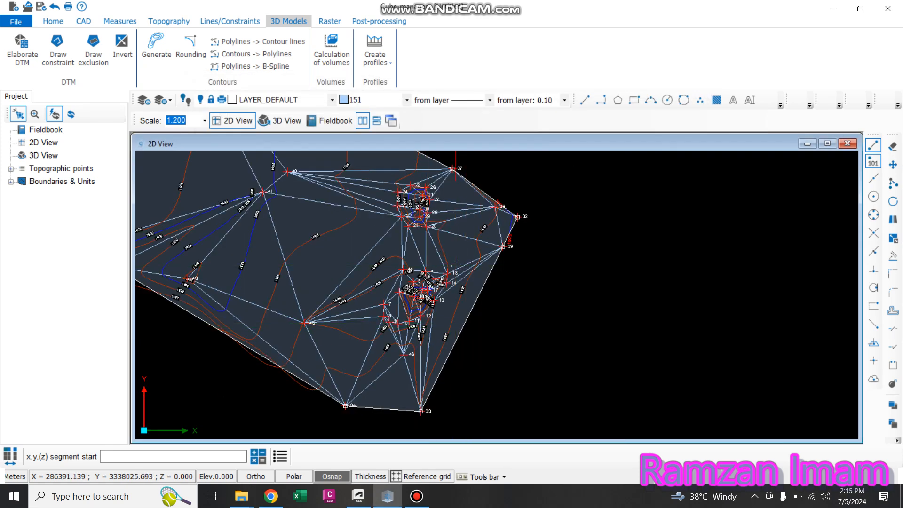
pyautogui.click(16, 21)
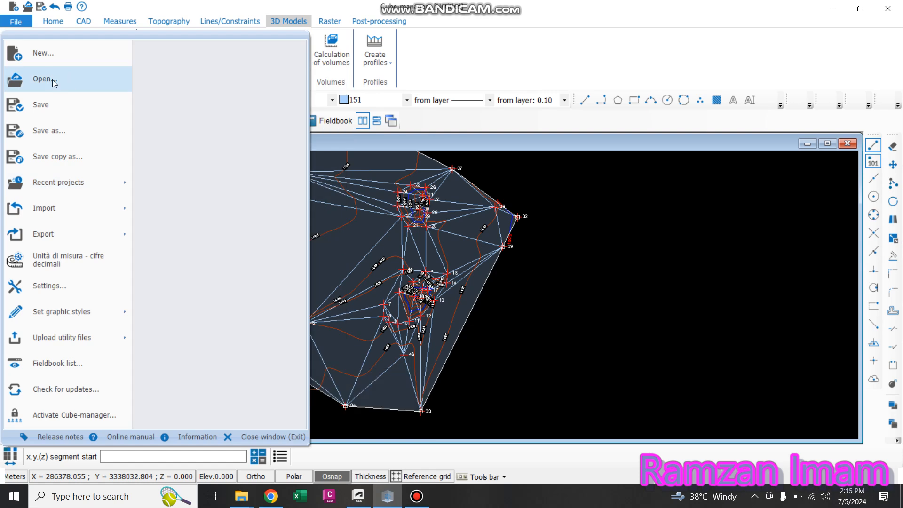
pyautogui.click(45, 54)
pyautogui.click(472, 289)
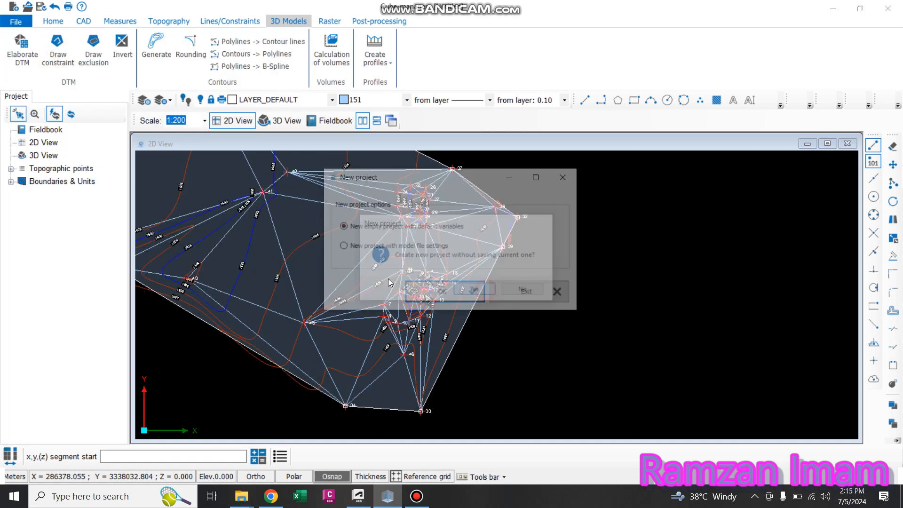
pyautogui.click(459, 297)
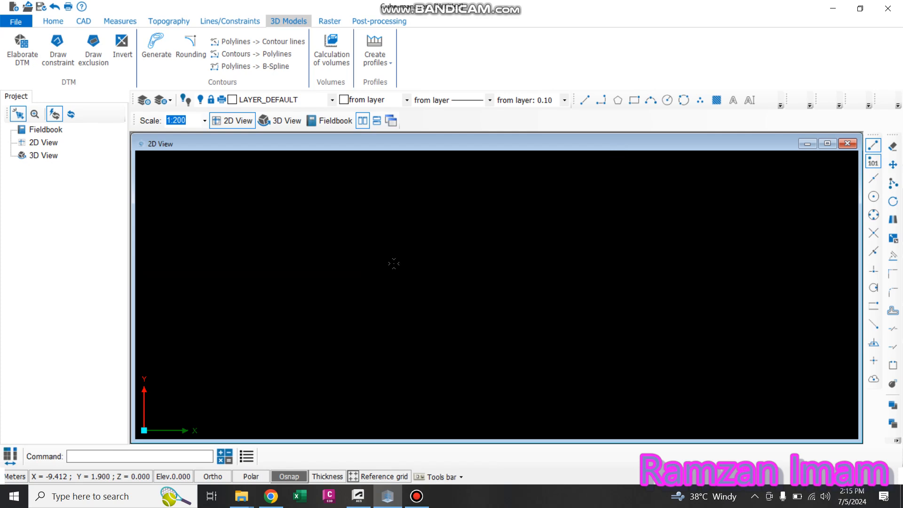
# Step: Import topographic points in meters from the text file in E:\Jobs\2nd day, using the format Point name,Easting,Northing,Elevation,Code
pyautogui.click(25, 21)
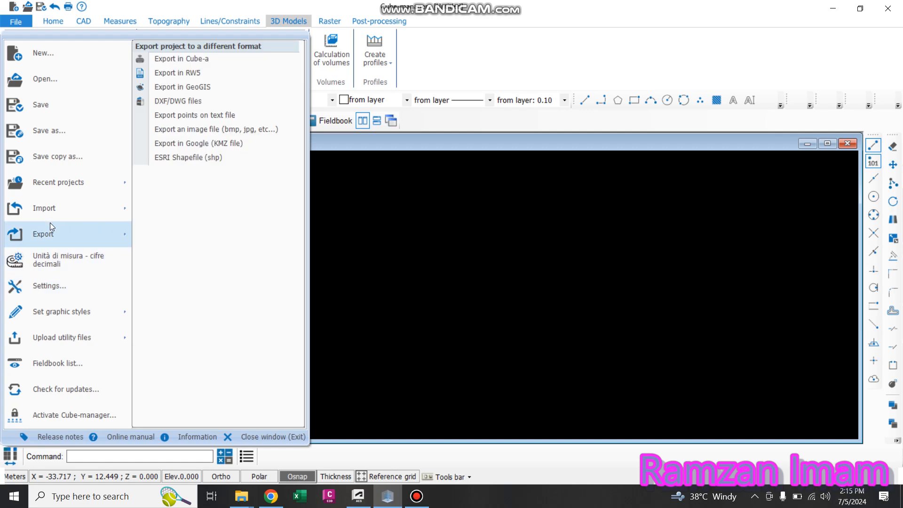
pyautogui.moveTo(55, 213)
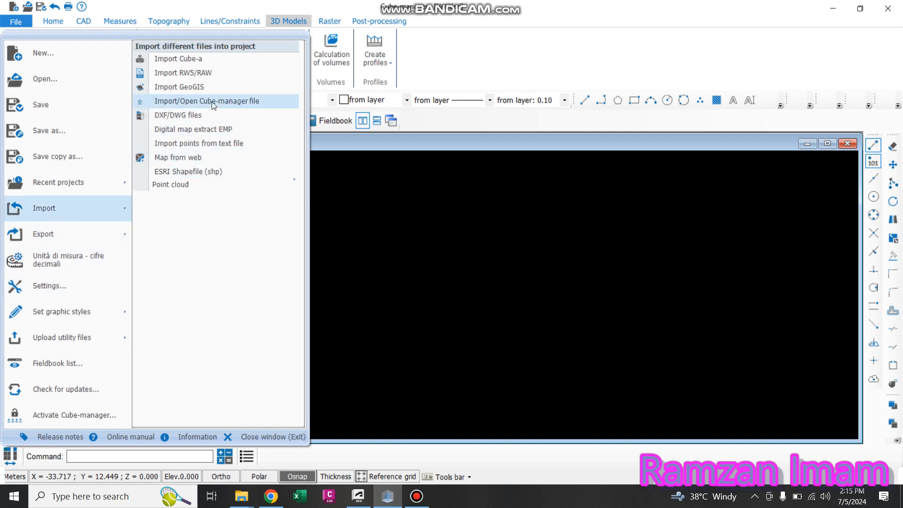
pyautogui.click(219, 145)
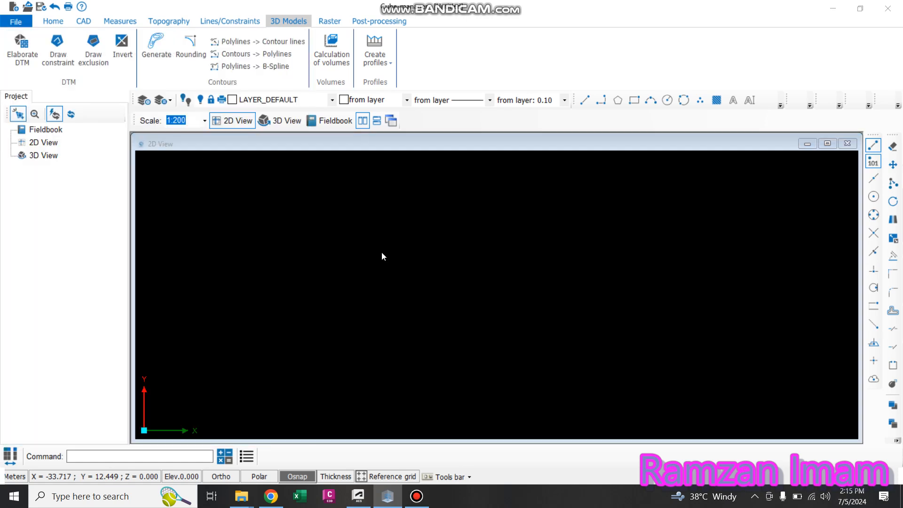
pyautogui.click(627, 147)
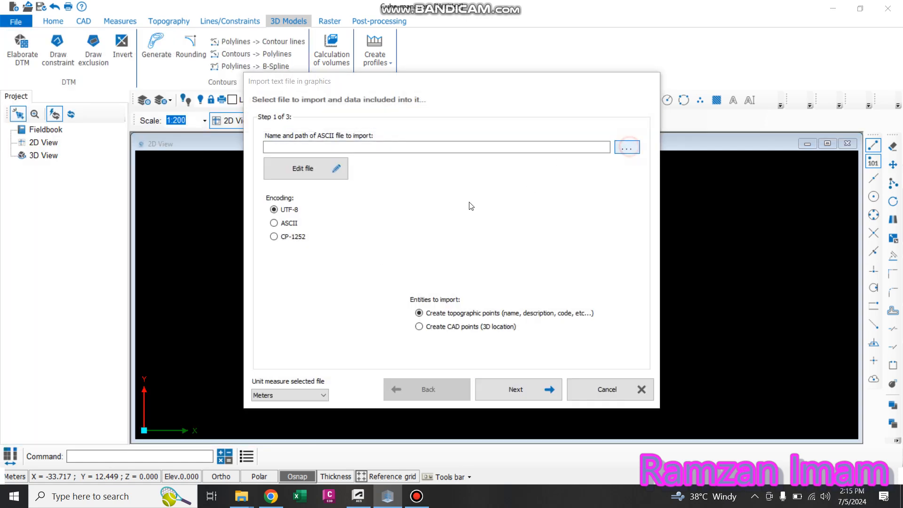
pyautogui.doubleClick(391, 208)
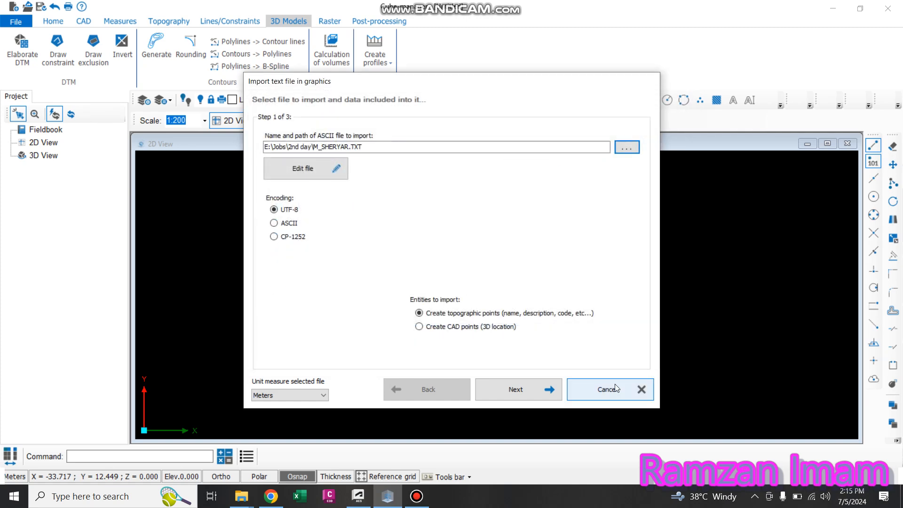
pyautogui.click(530, 390)
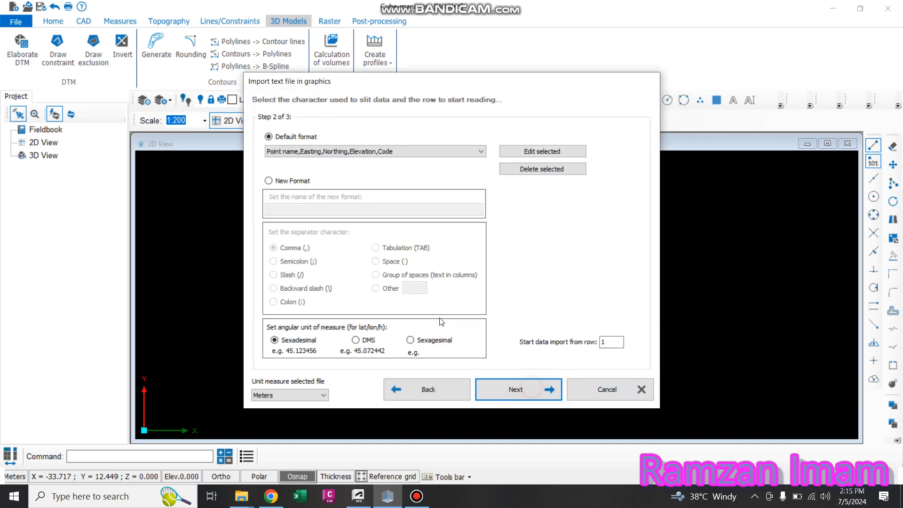
pyautogui.click(526, 392)
pyautogui.click(526, 392)
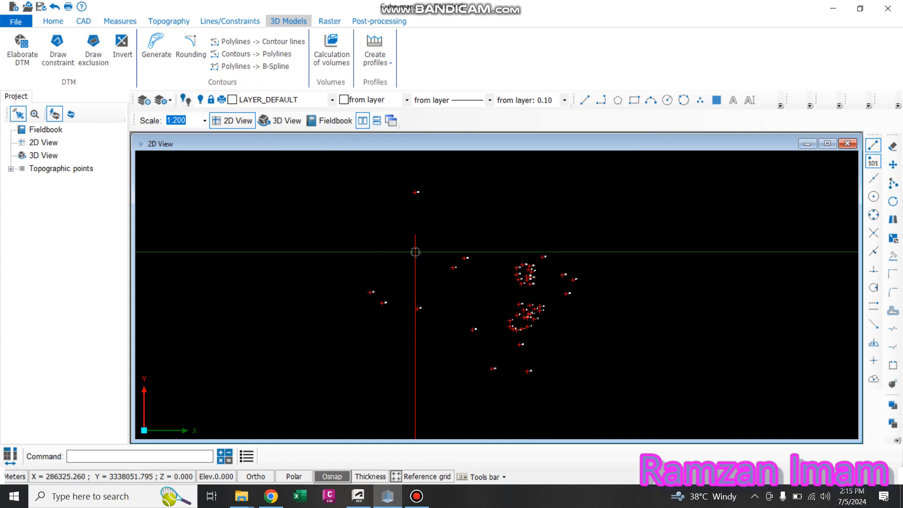
pyautogui.scroll(3, 560, 265)
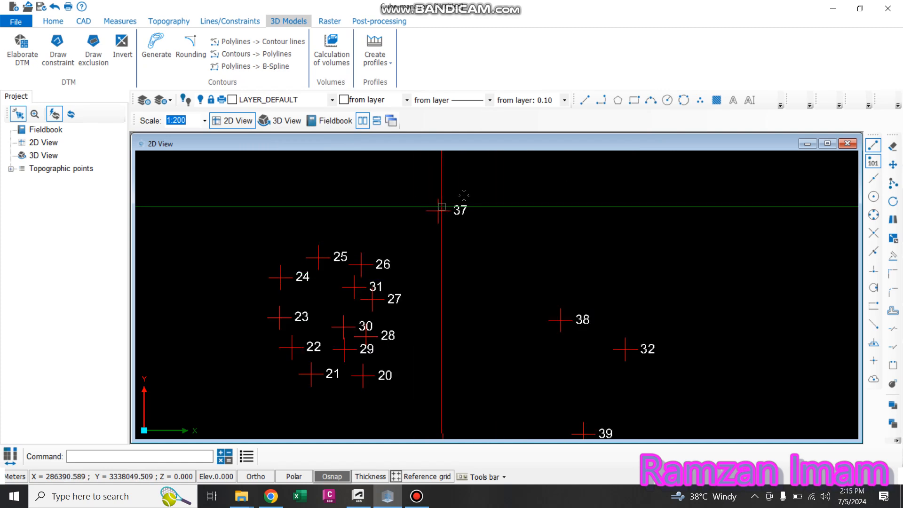
pyautogui.scroll(-1, 440, 200)
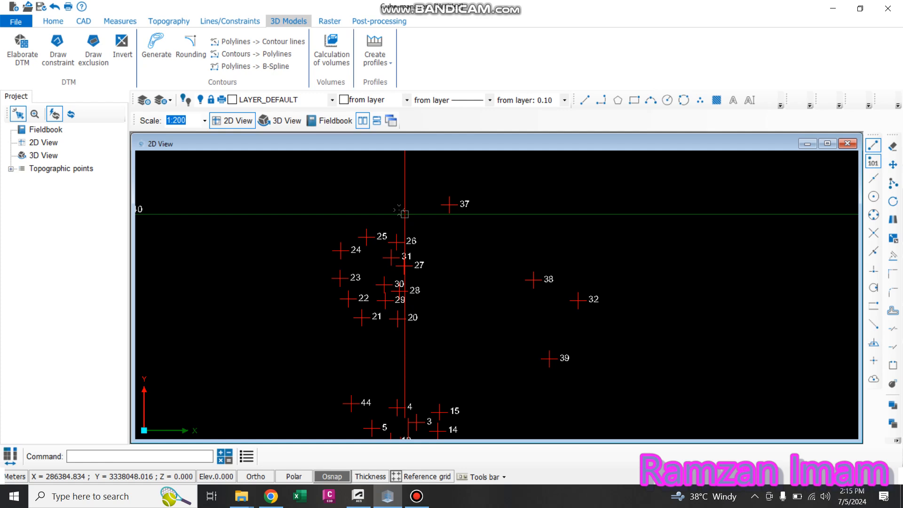
pyautogui.scroll(-2, 428, 255)
pyautogui.scroll(5, 420, 289)
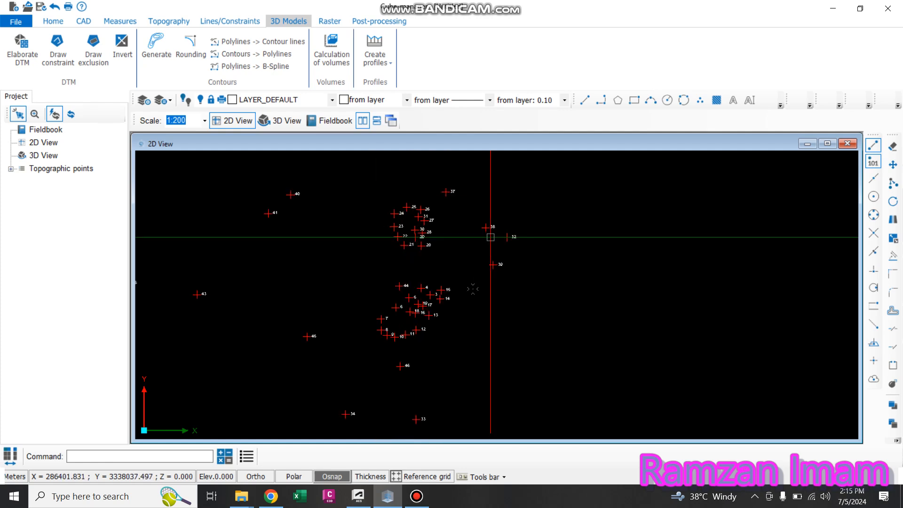
pyautogui.scroll(-3, 420, 288)
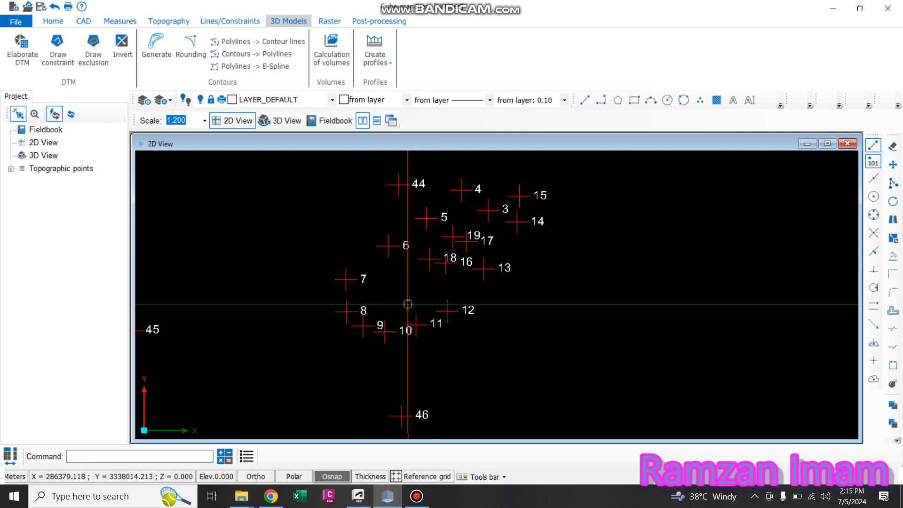
pyautogui.scroll(-2, 362, 302)
pyautogui.scroll(1, 350, 301)
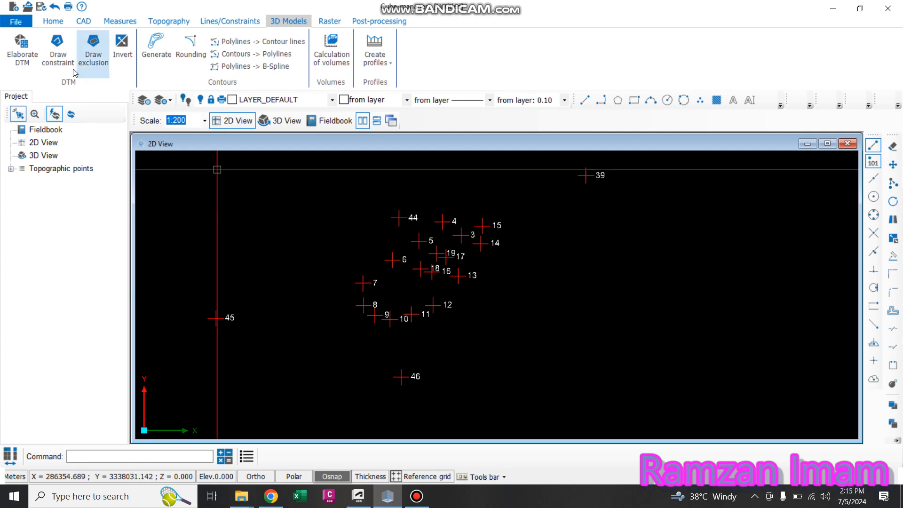
pyautogui.click(58, 52)
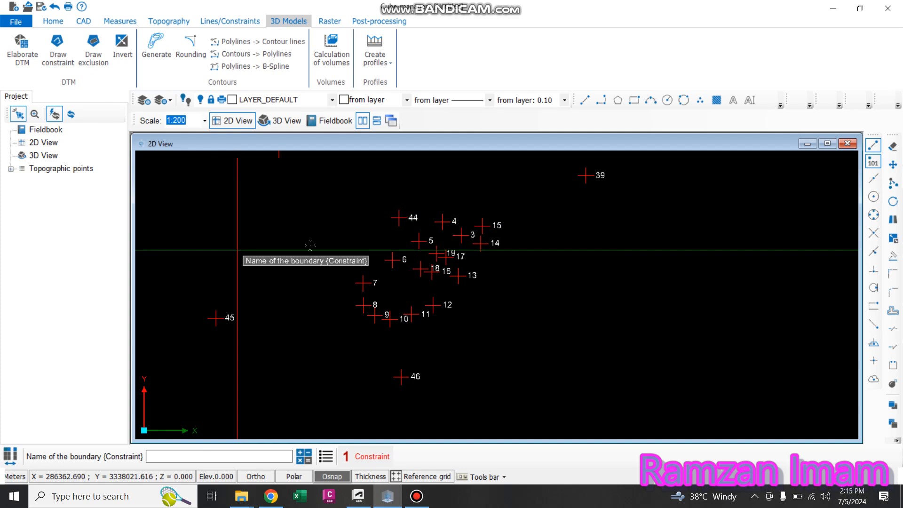
pyautogui.scroll(-3, 236, 249)
pyautogui.press('Escape')
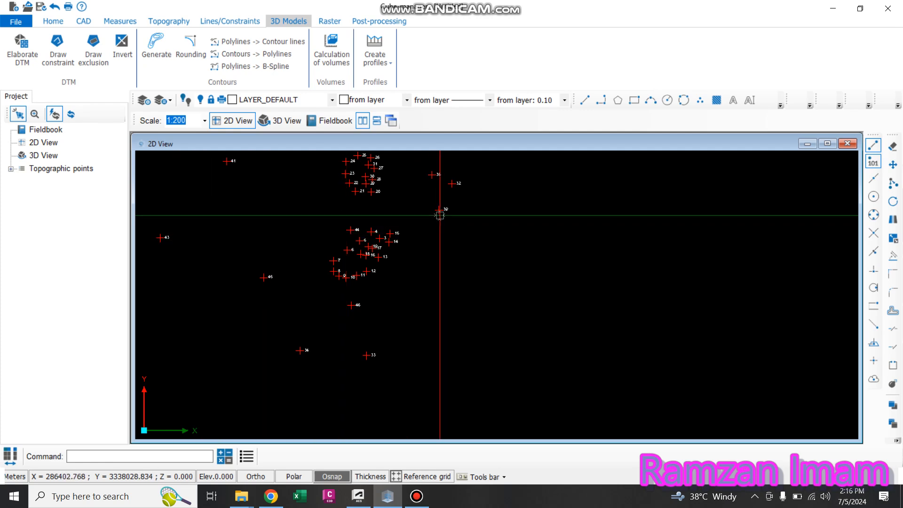
# Step: Select all topographic points and add the [height] field to their point text below [name]
pyautogui.scroll(-5, 487, 270)
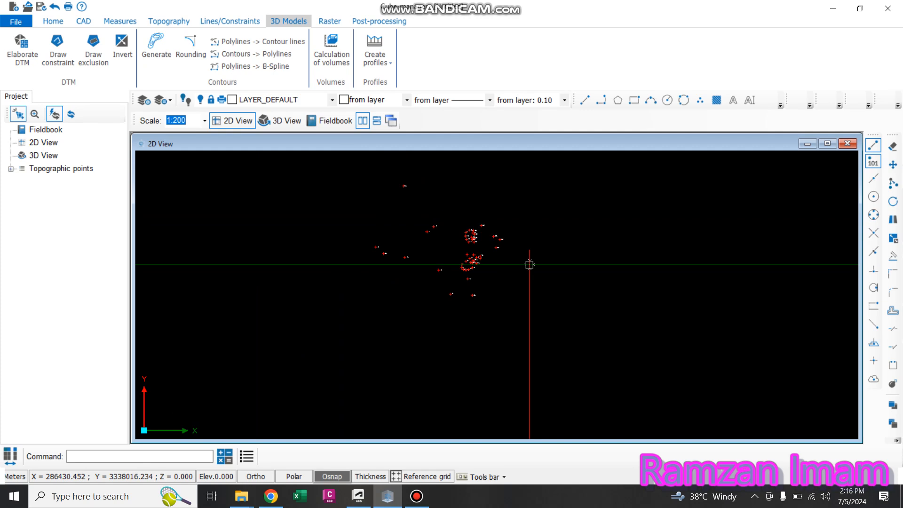
pyautogui.rightClick(530, 265)
pyautogui.click(578, 328)
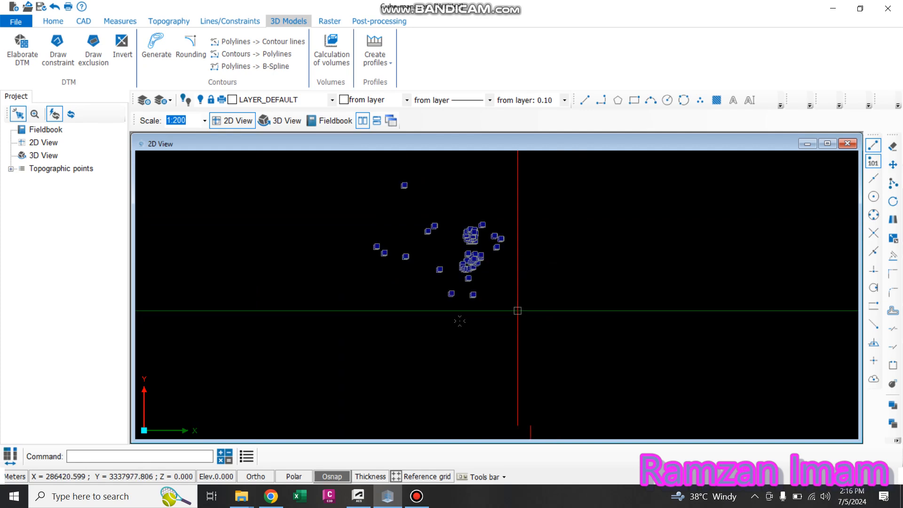
pyautogui.rightClick(445, 325)
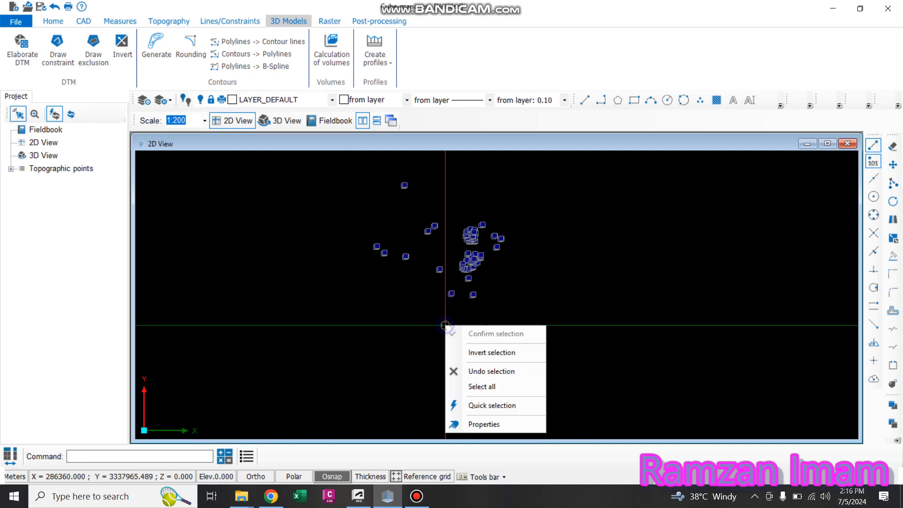
pyautogui.click(484, 425)
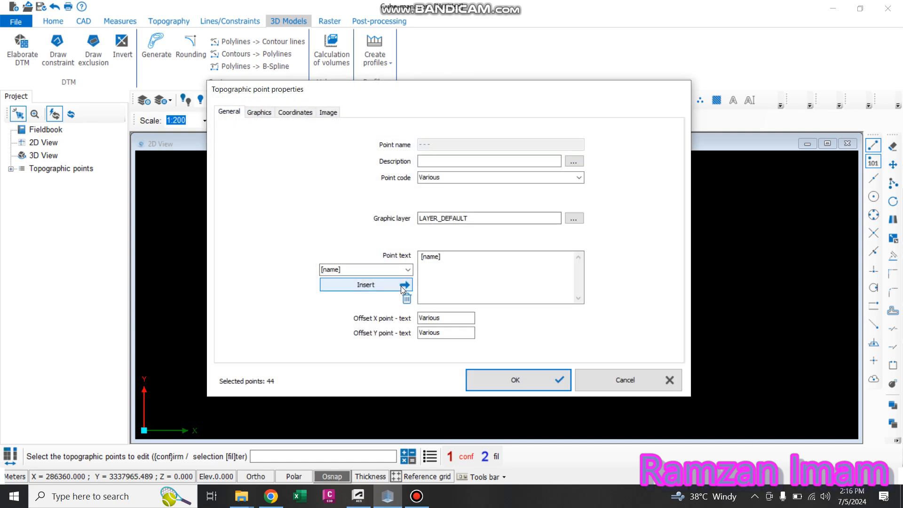
pyautogui.click(407, 272)
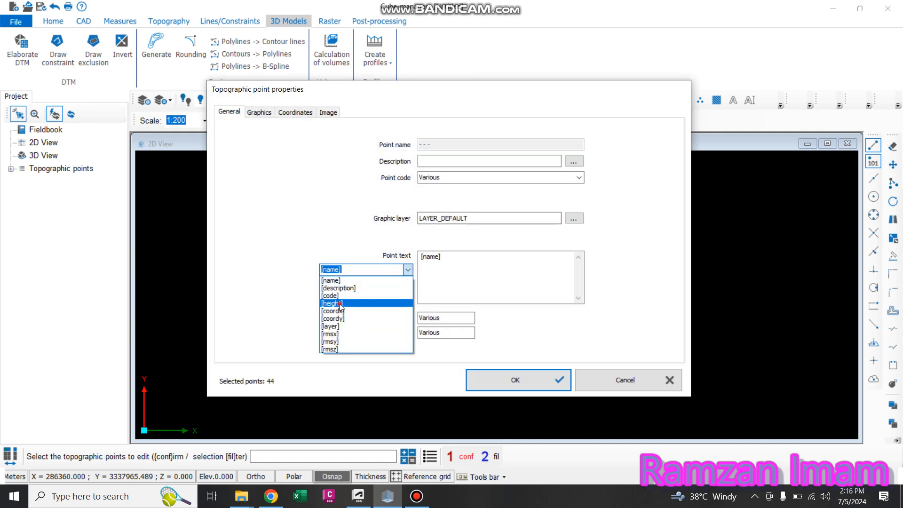
pyautogui.click(341, 309)
pyautogui.click(370, 285)
pyautogui.click(517, 379)
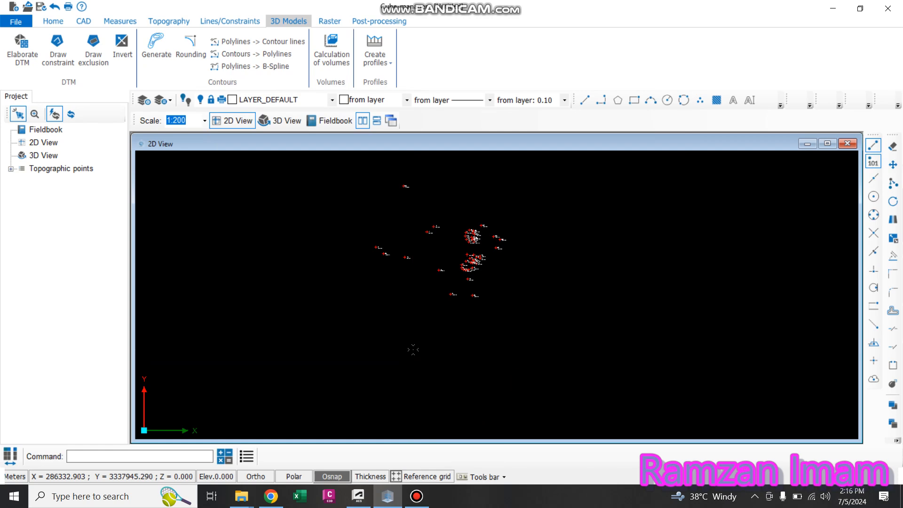
# Step: Examine the name and height labels of the survey points across the 2D view
pyautogui.scroll(5, 465, 325)
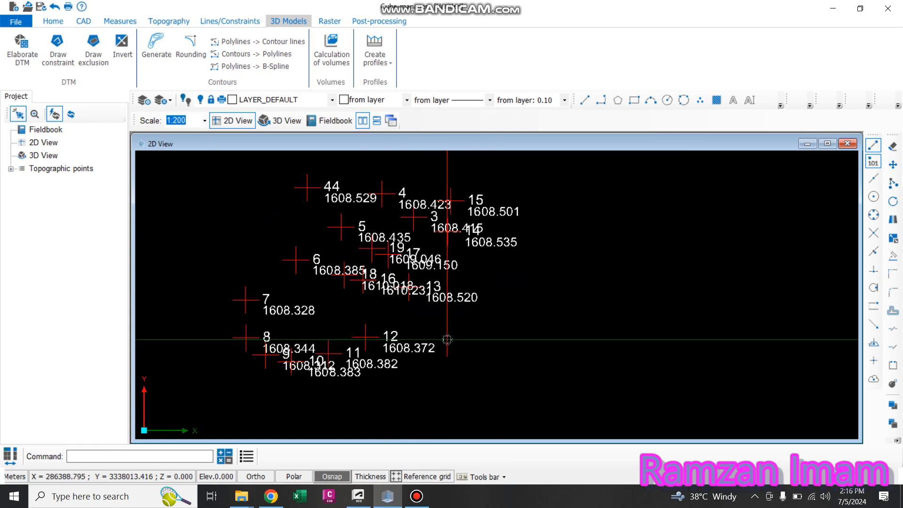
pyautogui.scroll(-3, 465, 325)
pyautogui.scroll(-2, 501, 248)
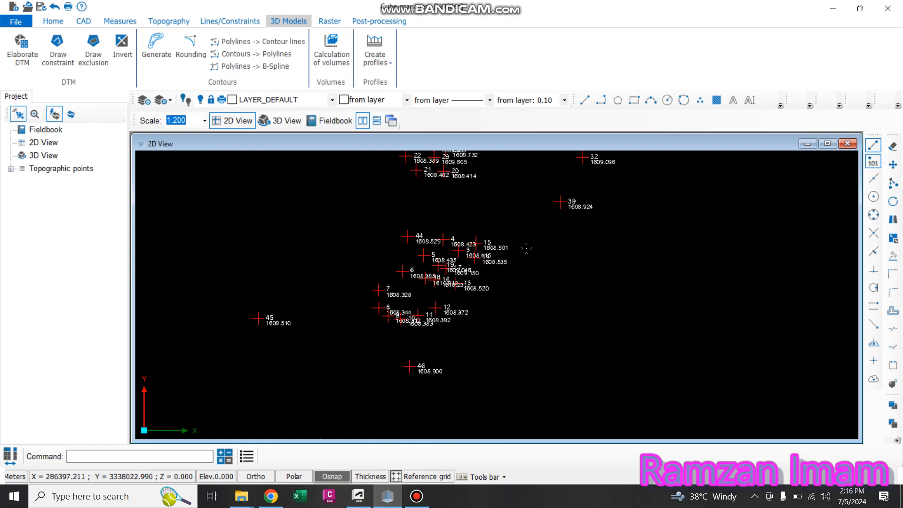
pyautogui.scroll(3, 453, 305)
pyautogui.scroll(-2, 521, 294)
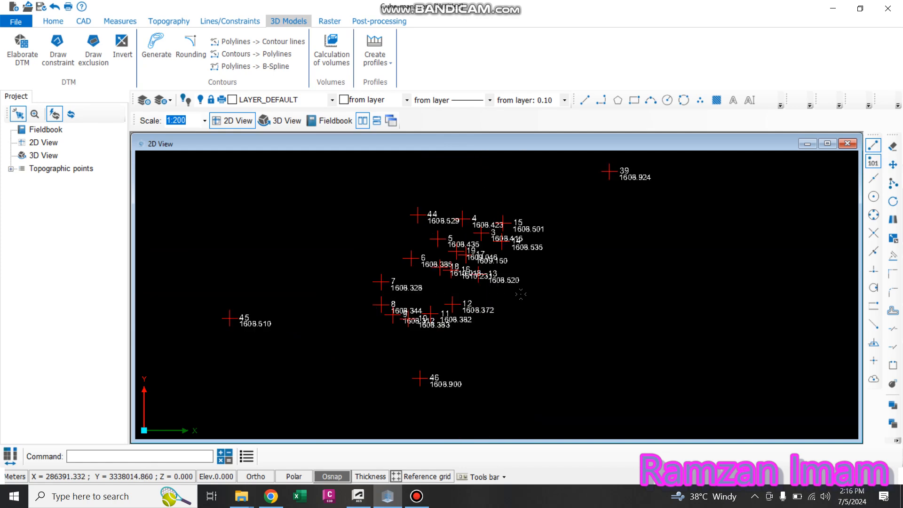
pyautogui.scroll(-3, 473, 283)
pyautogui.scroll(4, 256, 262)
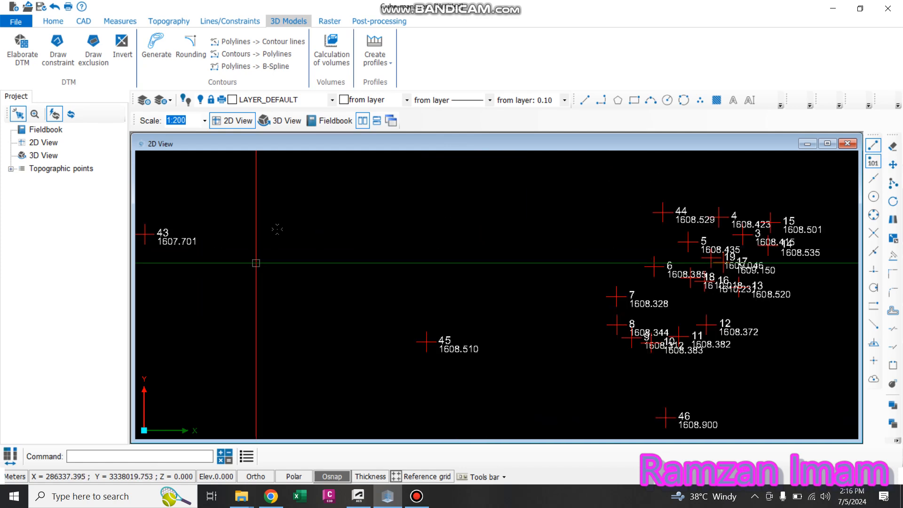
pyautogui.scroll(-2, 283, 231)
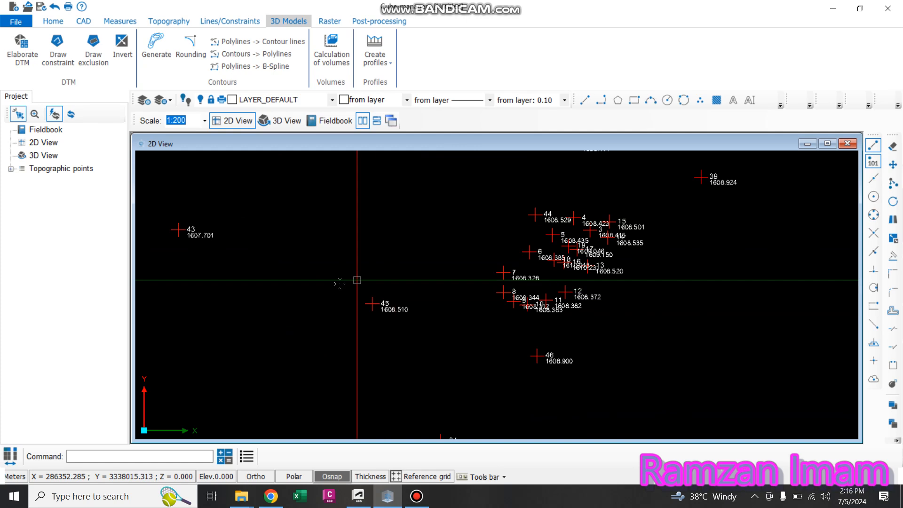
pyautogui.scroll(-2, 338, 284)
pyautogui.scroll(2, 461, 334)
pyautogui.scroll(-3, 461, 334)
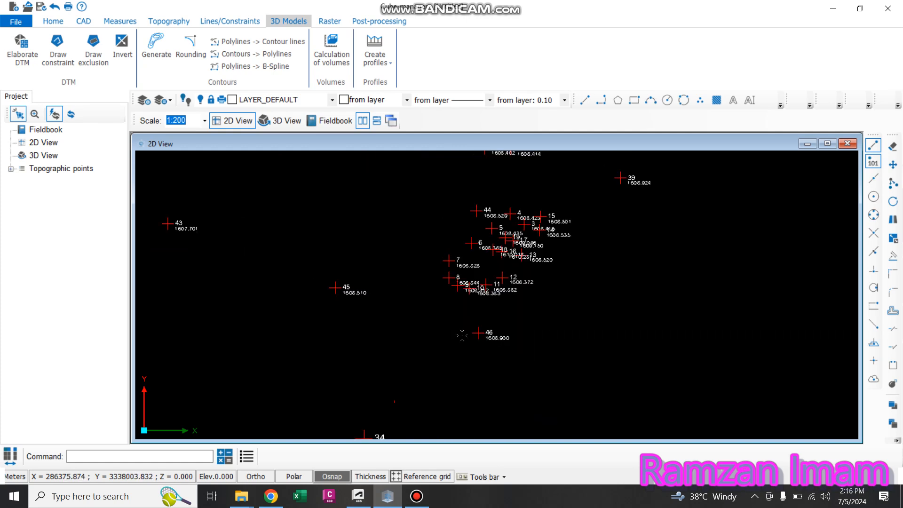
pyautogui.scroll(1, 462, 336)
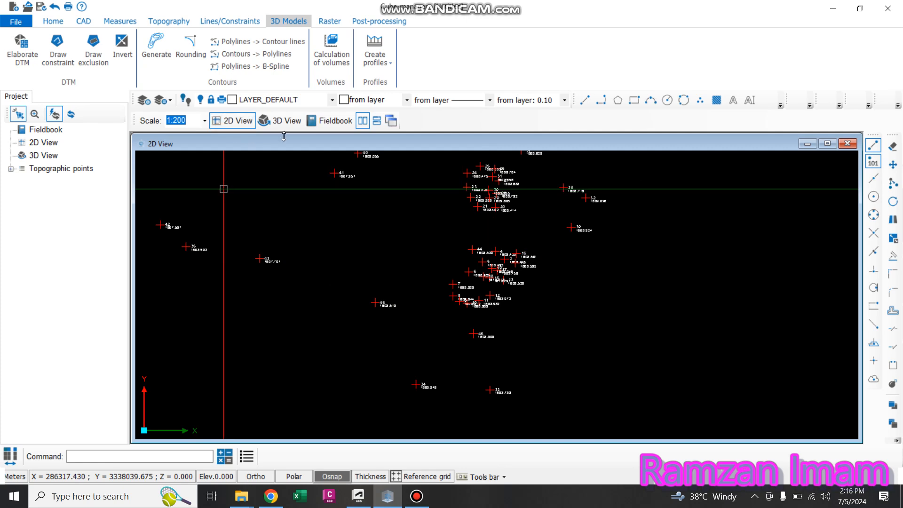
# Step: Draw a boundary named Constraint through topographic points 39, 43, 45 and 46, closing it at point 39
pyautogui.click(239, 121)
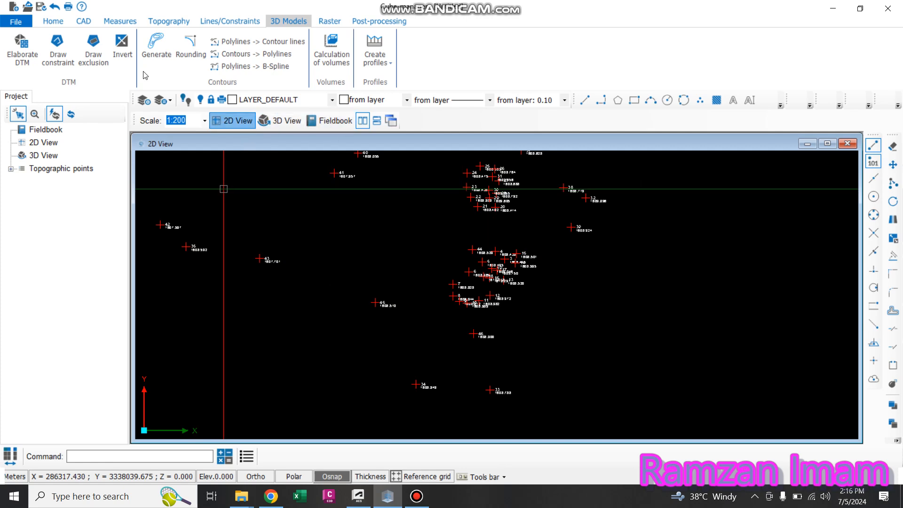
pyautogui.click(58, 47)
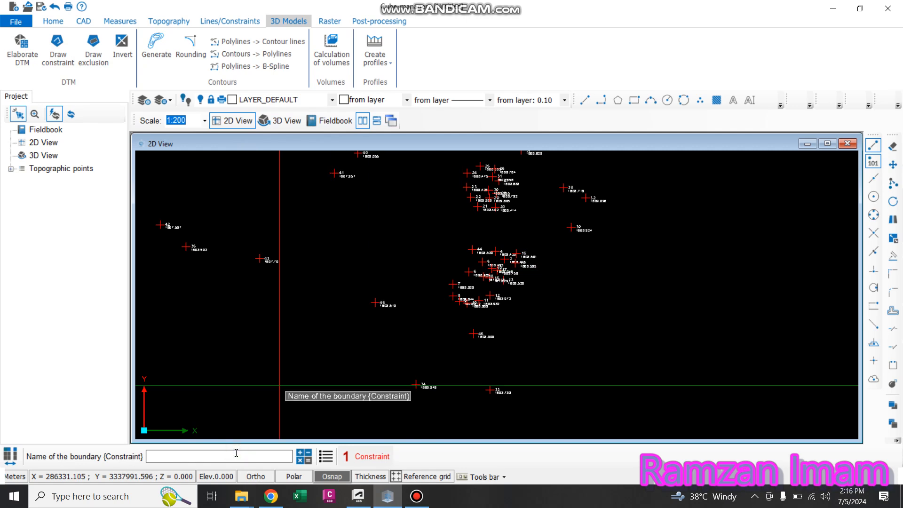
pyautogui.write('bHOOSA')
pyautogui.press('Return')
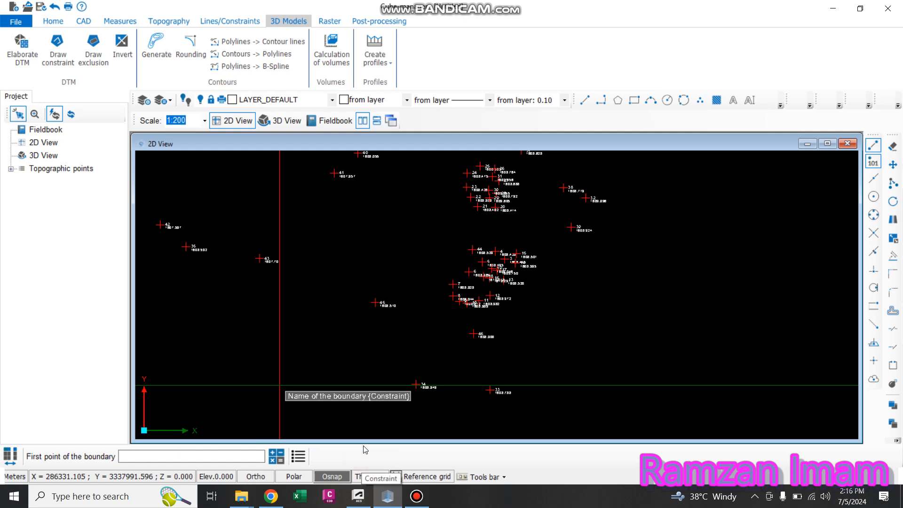
pyautogui.click(571, 228)
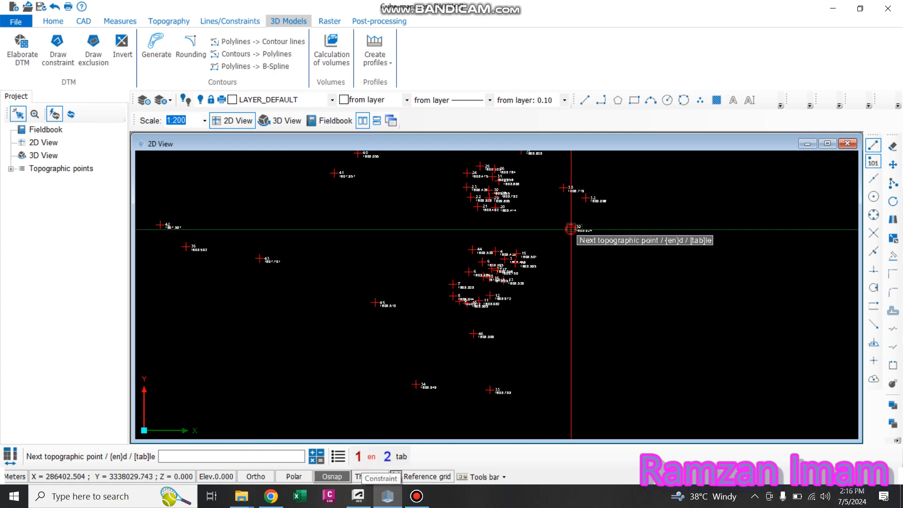
pyautogui.click(260, 258)
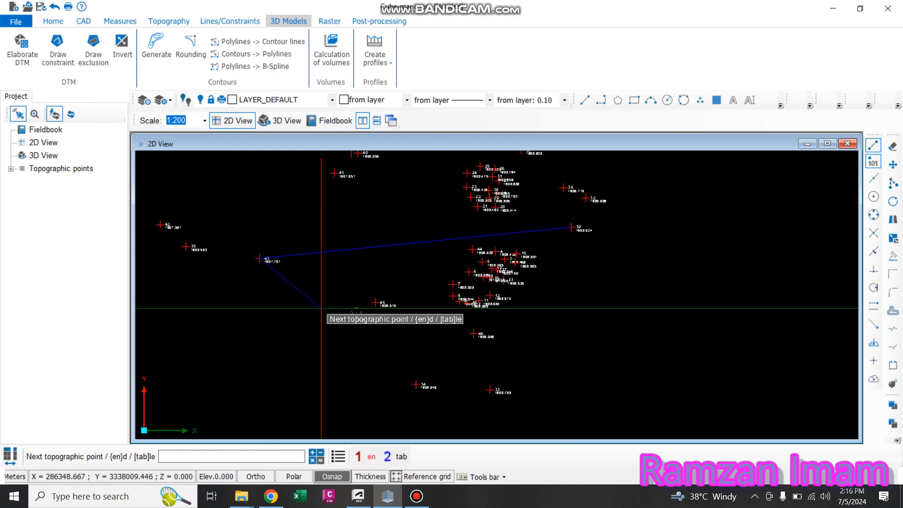
pyautogui.click(374, 303)
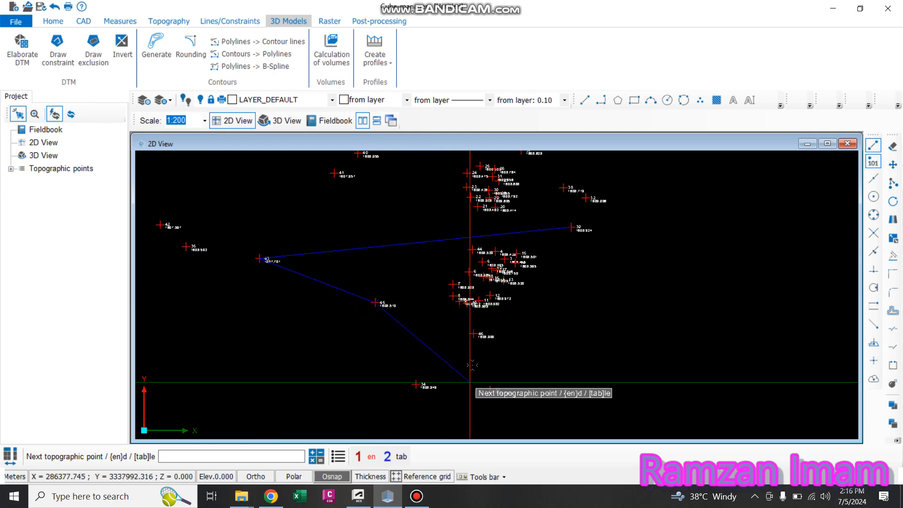
pyautogui.click(473, 334)
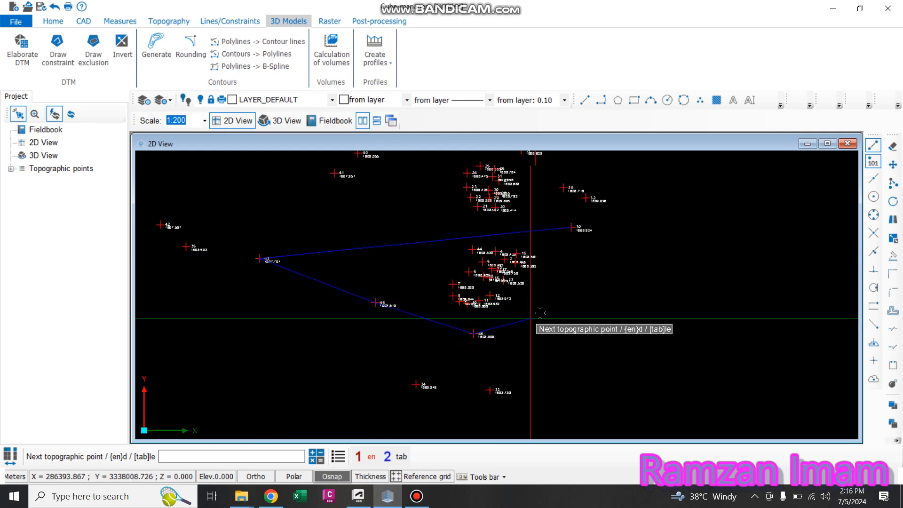
pyautogui.click(570, 229)
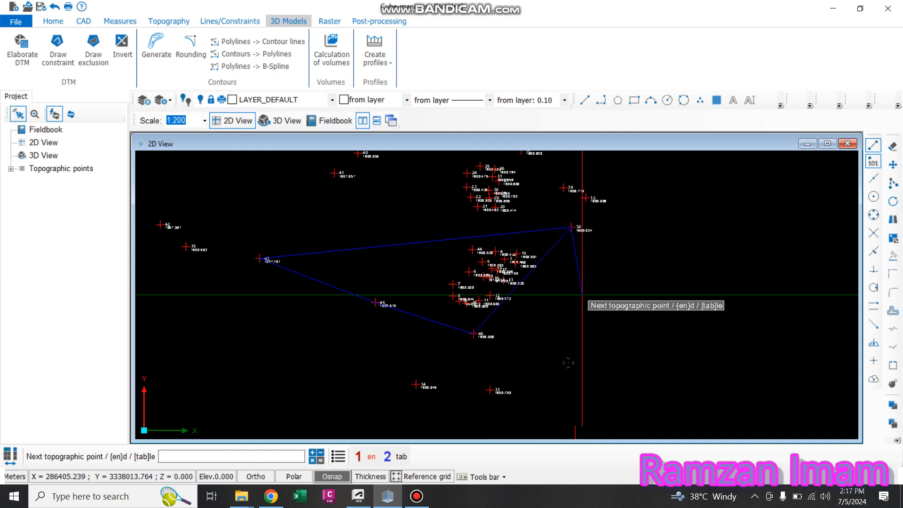
pyautogui.click(368, 457)
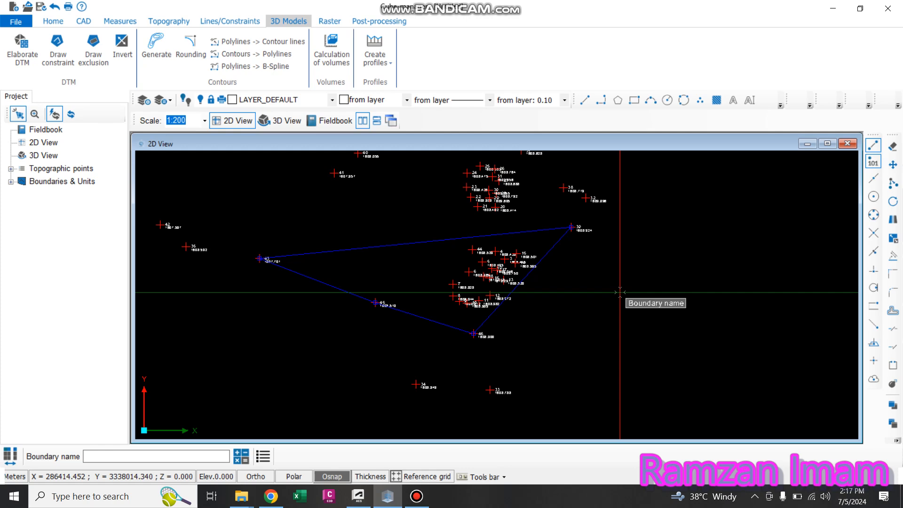
pyautogui.press('Escape')
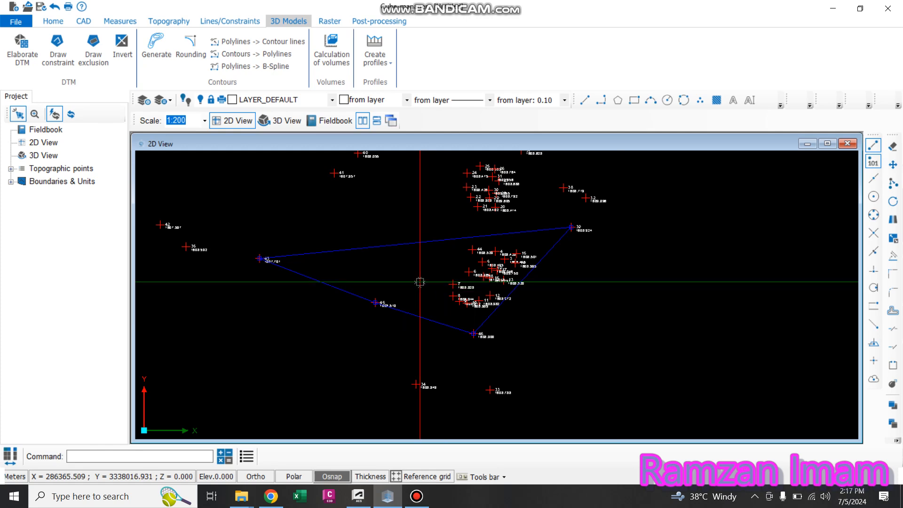
# Step: Try to generate contour lines for the area inside the drawn constraint boundary
pyautogui.click(157, 58)
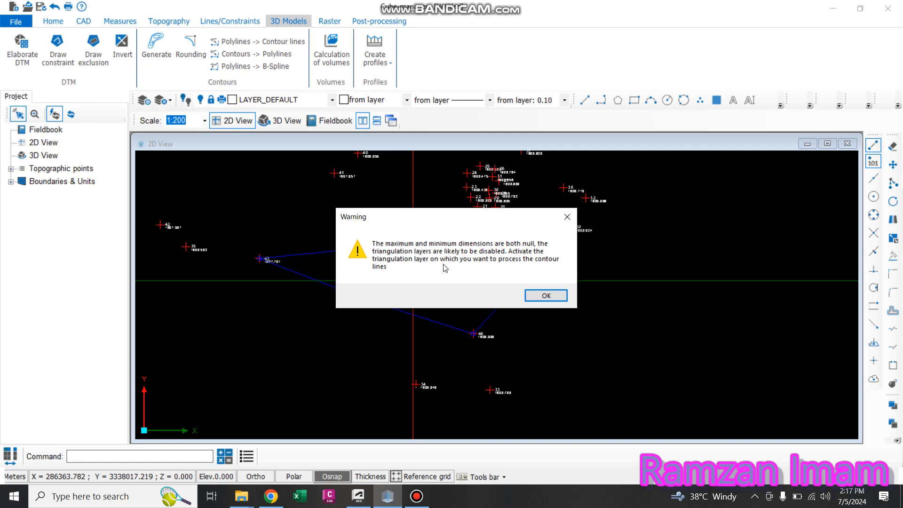
pyautogui.click(551, 296)
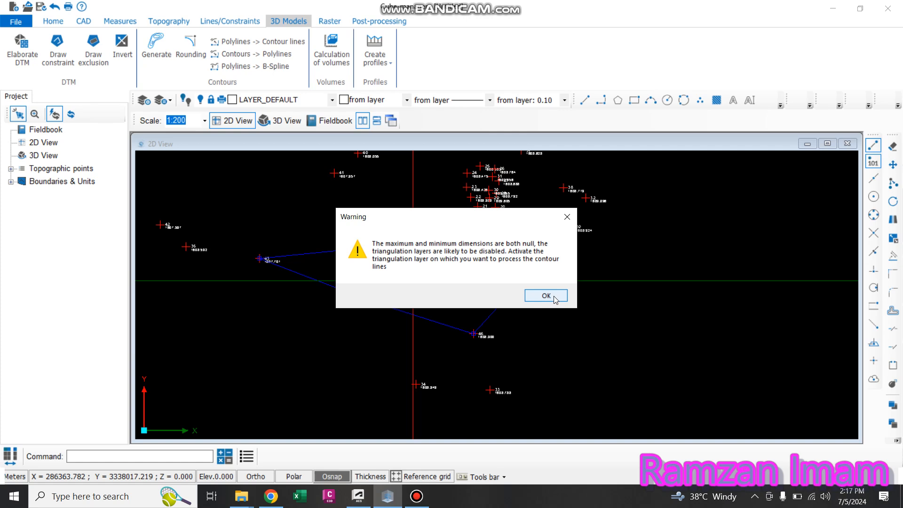
# Step: Create a DTM from all points and polylines within the selected constraint, using DTM color 134
pyautogui.click(27, 56)
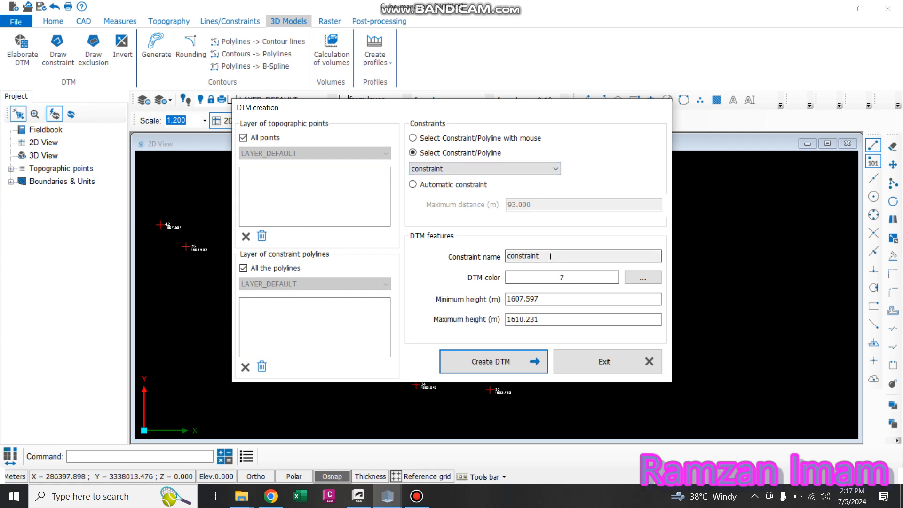
pyautogui.click(642, 277)
pyautogui.click(462, 228)
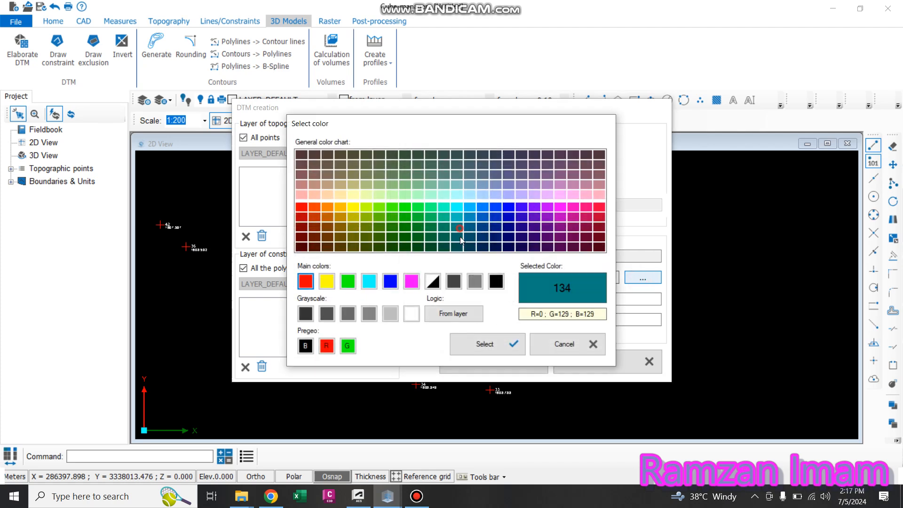
pyautogui.click(490, 346)
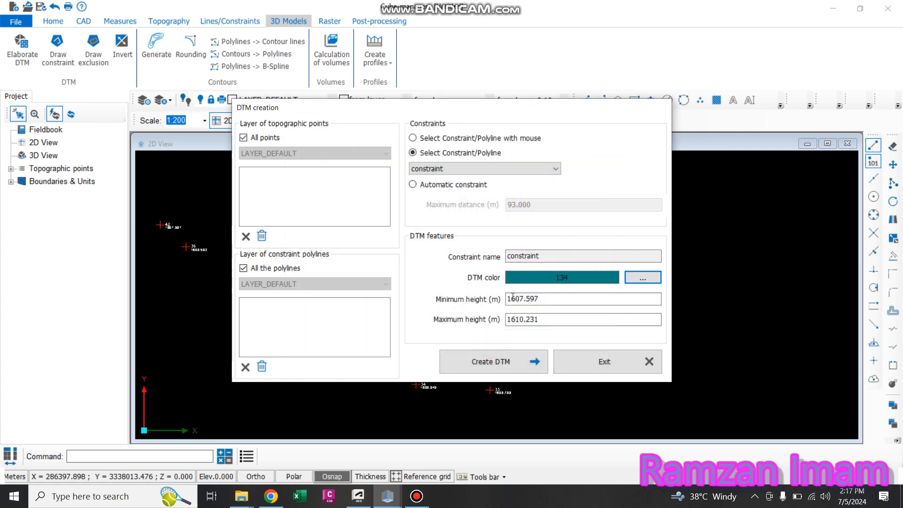
pyautogui.click(495, 362)
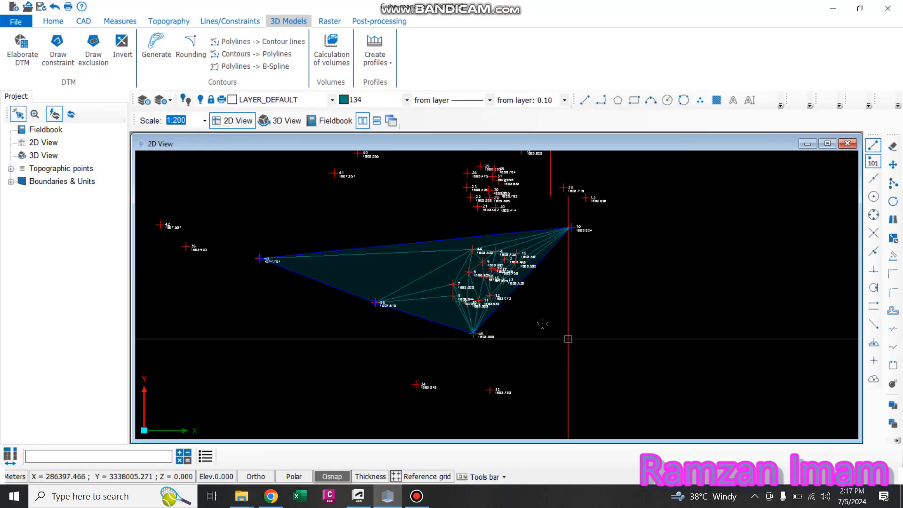
pyautogui.scroll(3, 555, 324)
pyautogui.scroll(-4, 519, 330)
pyautogui.scroll(-2, 519, 330)
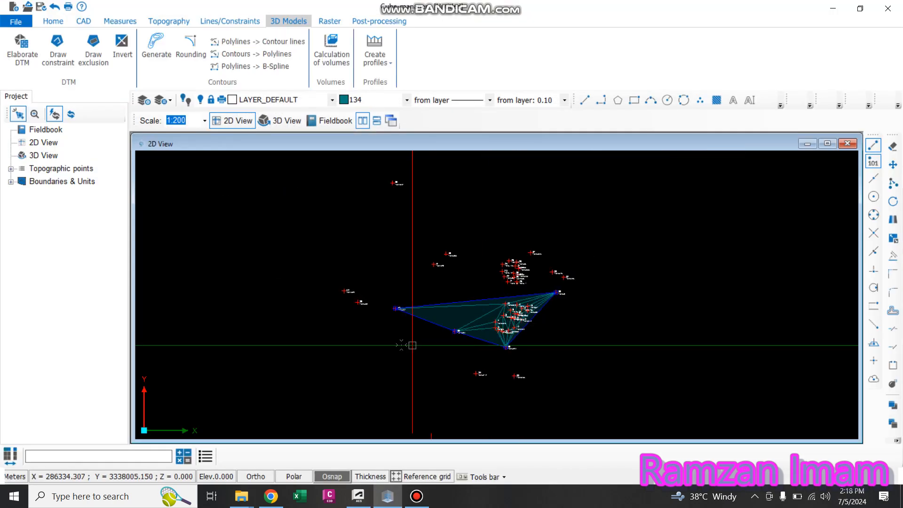
# Step: Set up contour lines for the constrained DTM with a normal curve equidistance of 0.5 m and normal curves in green (3)
pyautogui.scroll(-2, 378, 361)
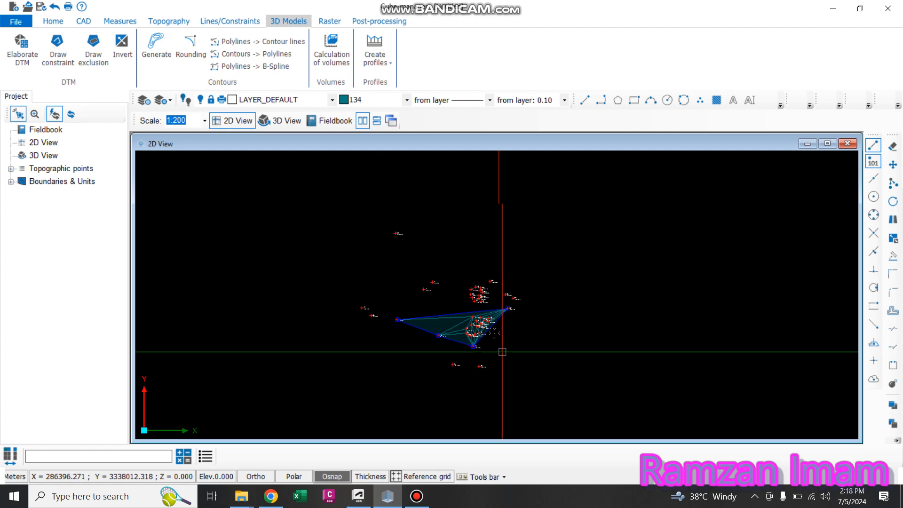
pyautogui.scroll(5, 470, 305)
pyautogui.scroll(-3, 464, 240)
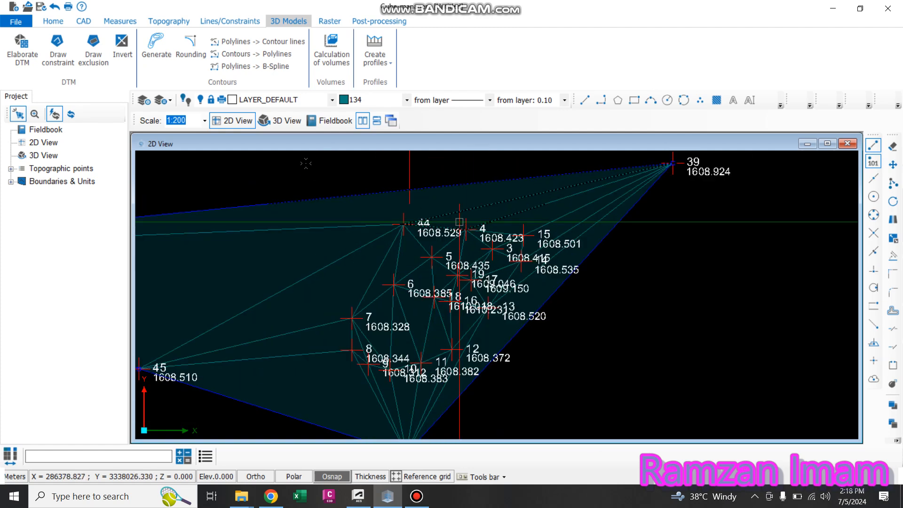
pyautogui.click(155, 47)
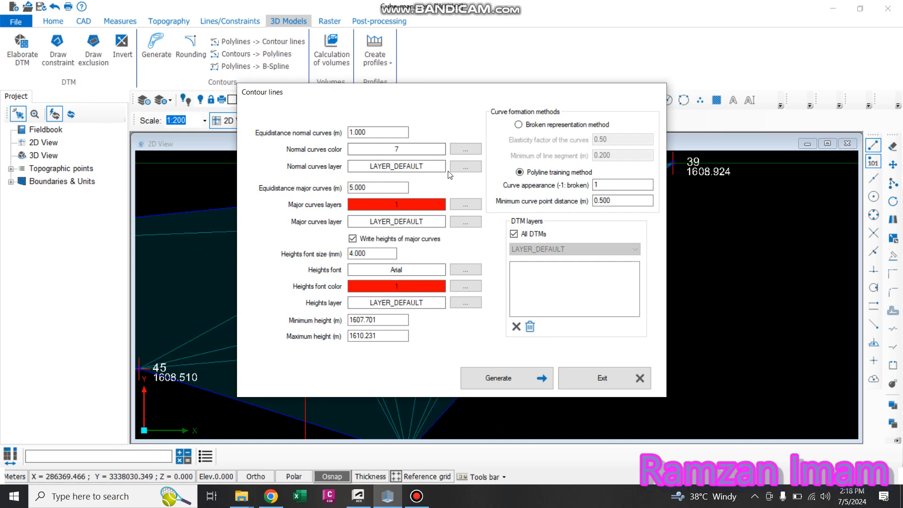
pyautogui.moveTo(373, 132); pyautogui.dragTo(318, 131)
pyautogui.write('.5')
pyautogui.click(476, 154)
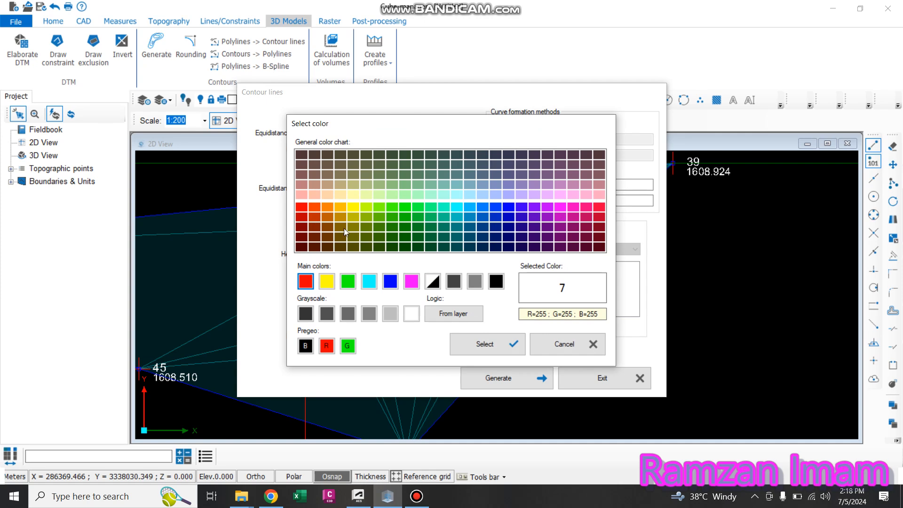
pyautogui.click(348, 282)
pyautogui.click(484, 343)
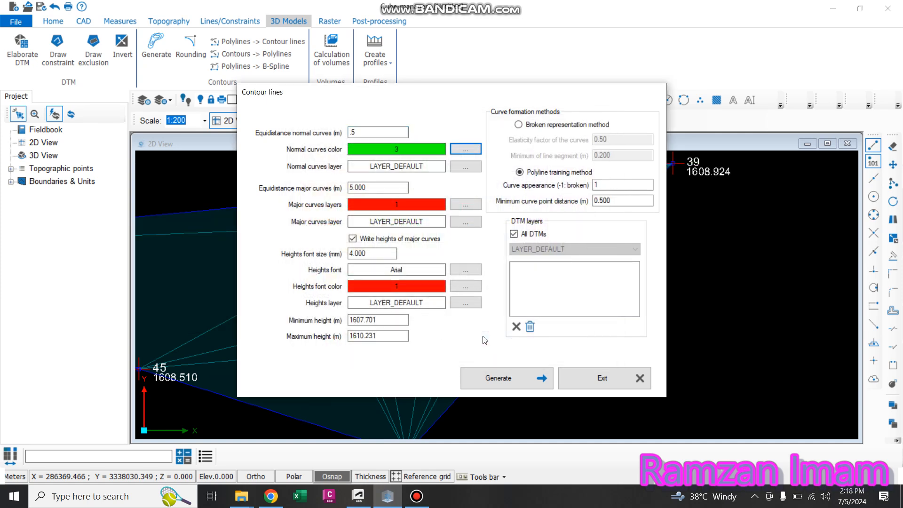
# Step: Set the major curves to blue (5) and generate the contour lines from all DTMs
pyautogui.click(459, 207)
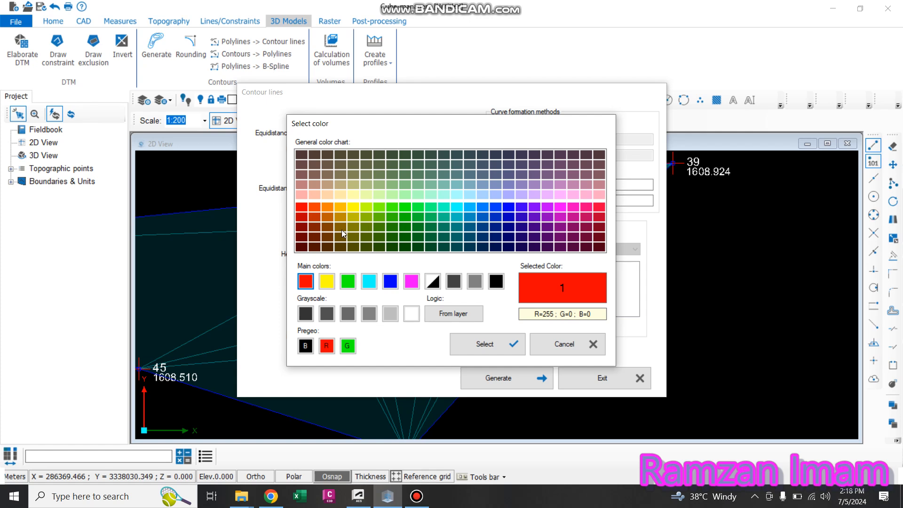
pyautogui.click(390, 281)
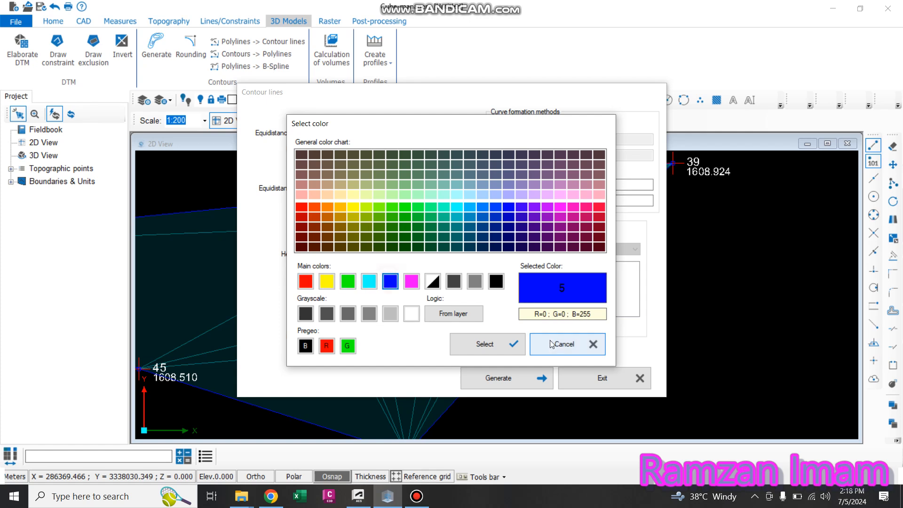
pyautogui.click(511, 345)
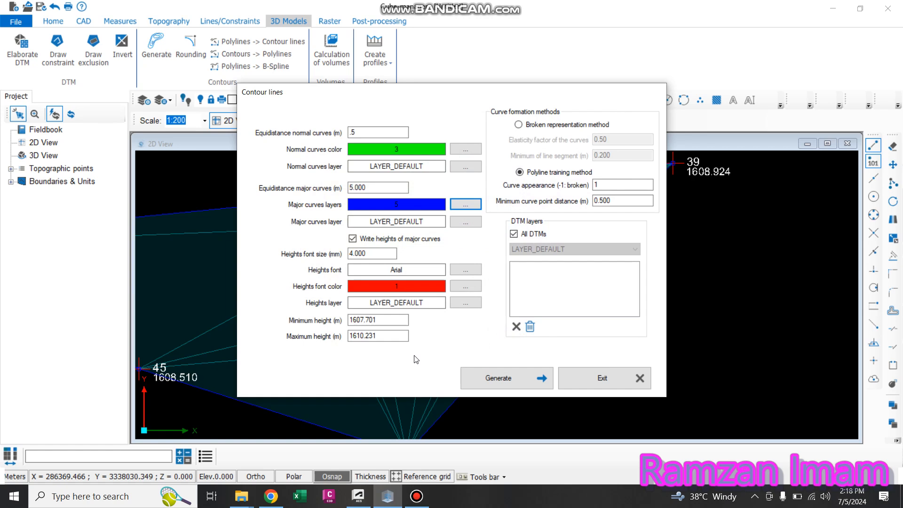
pyautogui.click(506, 379)
# Step: Label the contour lines with their heights by drawing dimension segments across them within the constraint
pyautogui.scroll(2, 448, 286)
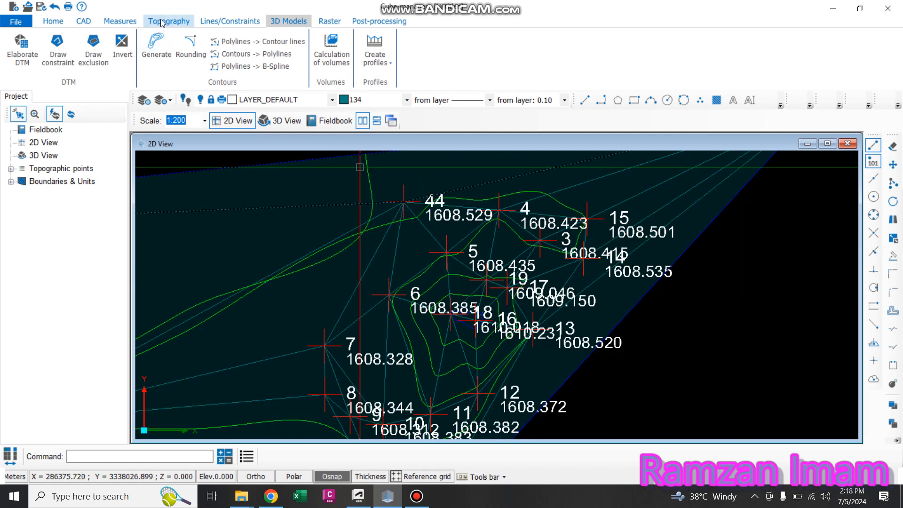
pyautogui.click(128, 21)
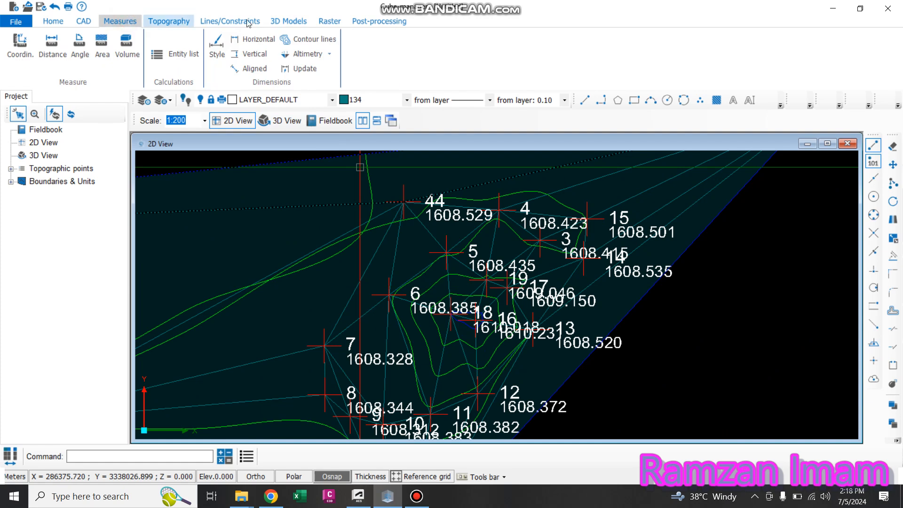
pyautogui.click(298, 39)
pyautogui.scroll(-5, 629, 221)
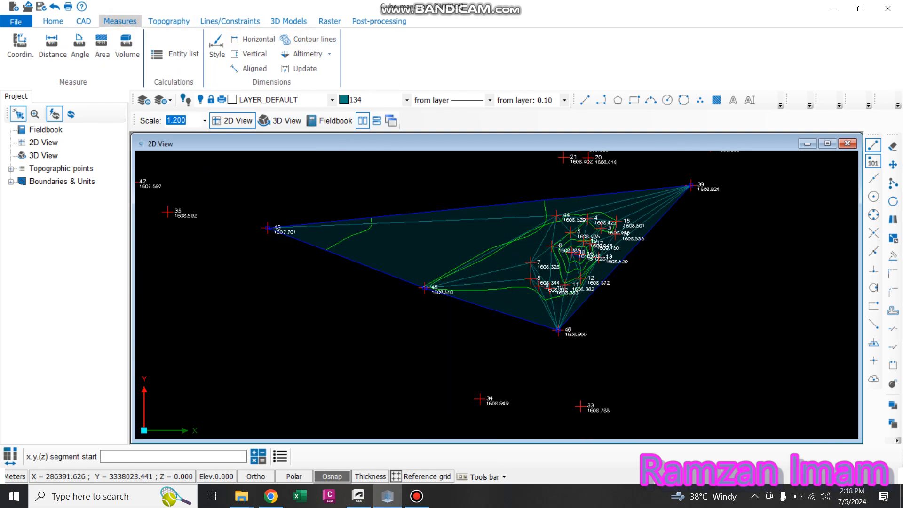
pyautogui.click(656, 285)
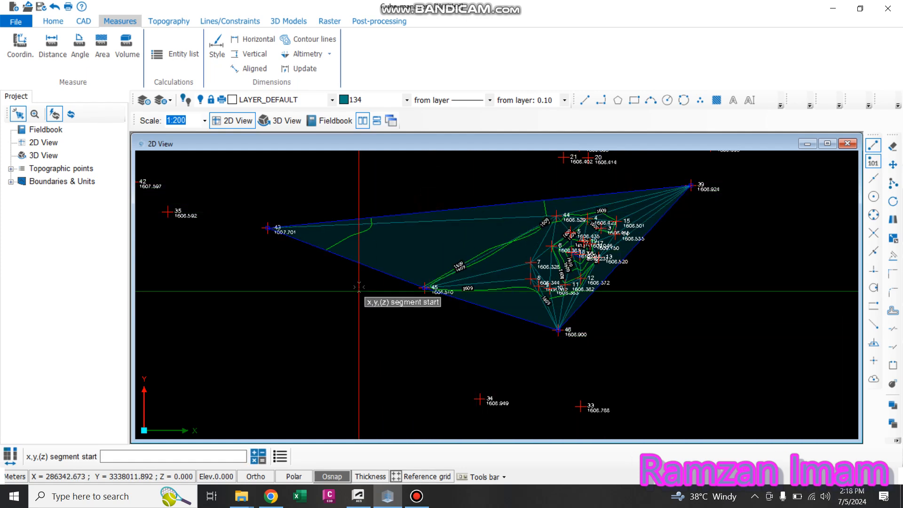
pyautogui.click(334, 255)
# Step: Examine the contour height labels near the constraint's western end and around the points by the central mound
pyautogui.scroll(5, 335, 254)
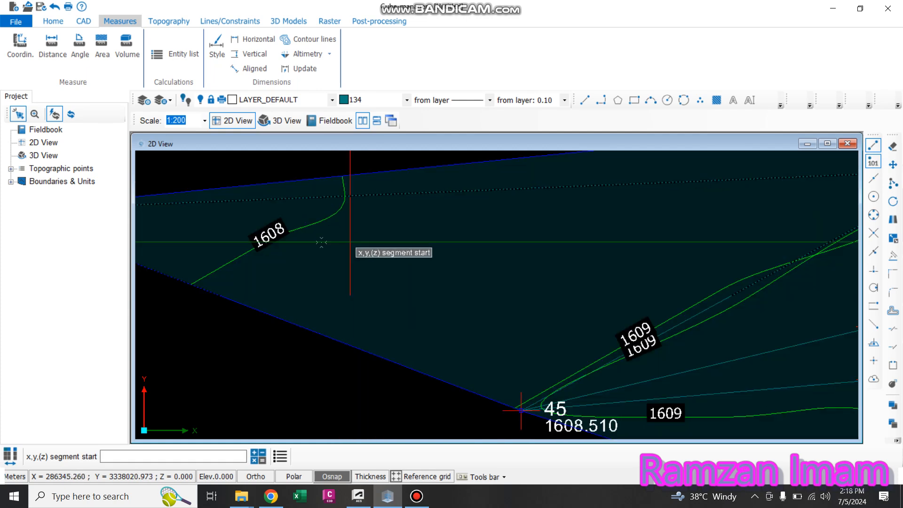
pyautogui.scroll(-5, 191, 281)
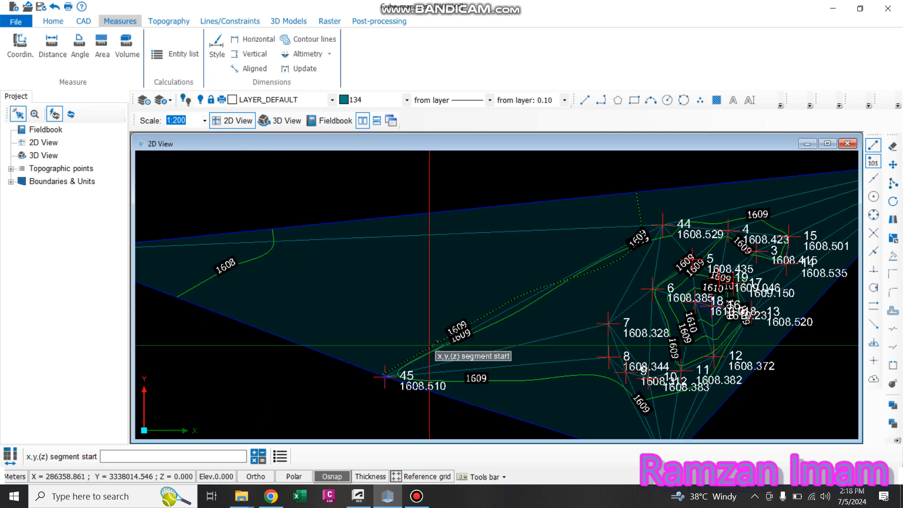
pyautogui.scroll(2, 413, 353)
pyautogui.scroll(-1, 372, 308)
pyautogui.scroll(-3, 371, 329)
pyautogui.scroll(6, 584, 302)
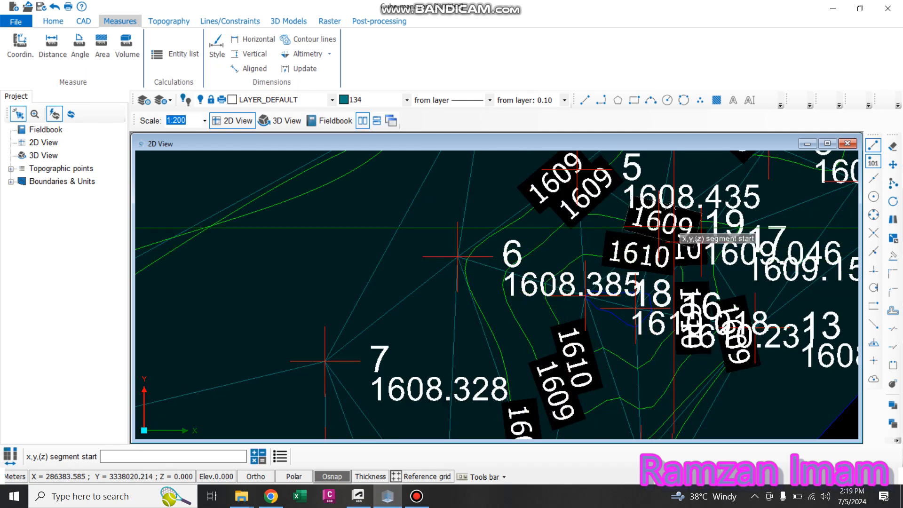
pyautogui.scroll(-4, 472, 239)
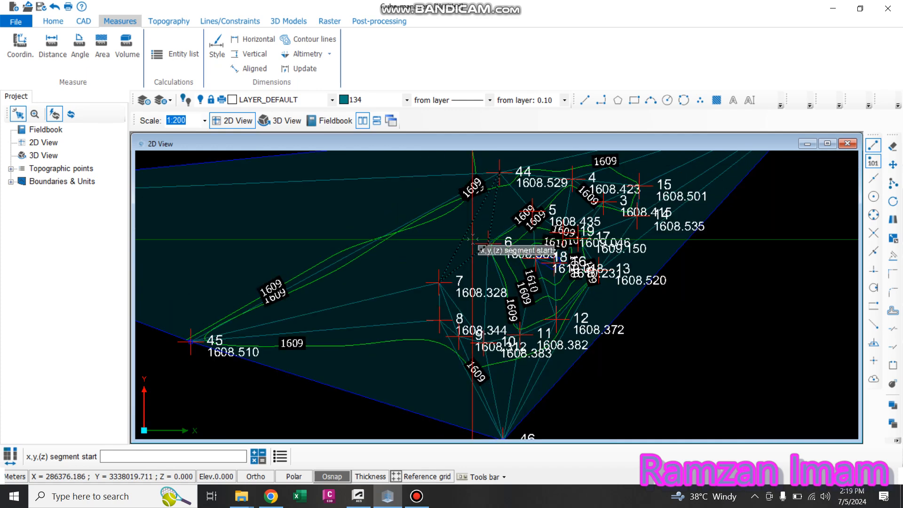
pyautogui.scroll(-2, 473, 239)
# Step: Reduce the size of the point and contour labels by setting the drawing scale to 1:100 and finally 1:50
pyautogui.click(205, 120)
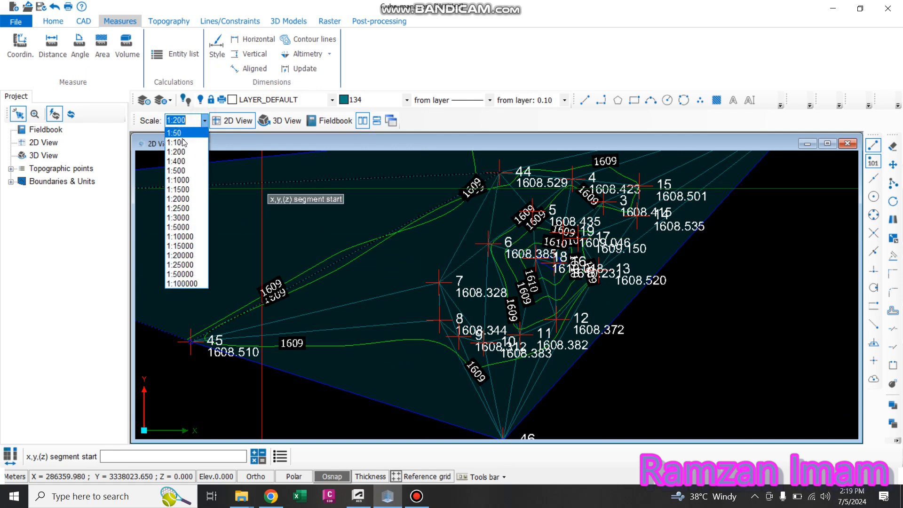
pyautogui.click(182, 143)
pyautogui.scroll(-2, 529, 303)
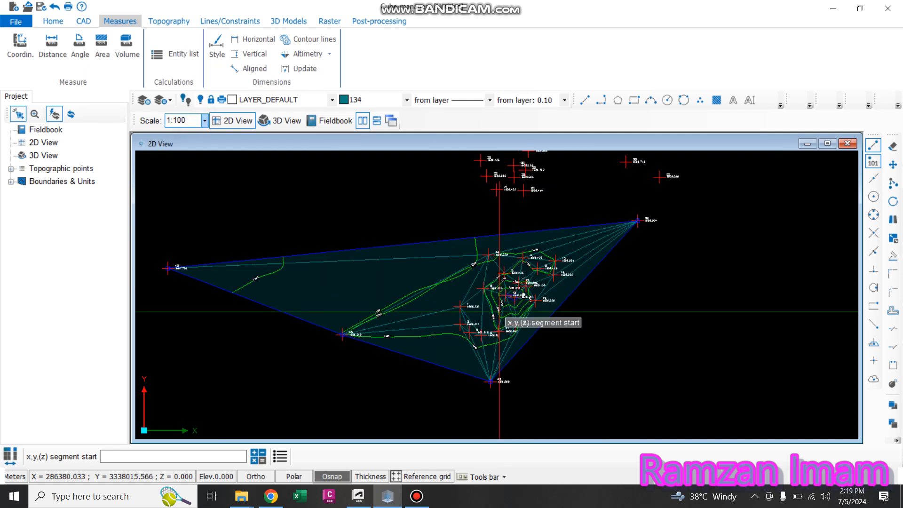
pyautogui.scroll(4, 523, 298)
pyautogui.scroll(2, 523, 299)
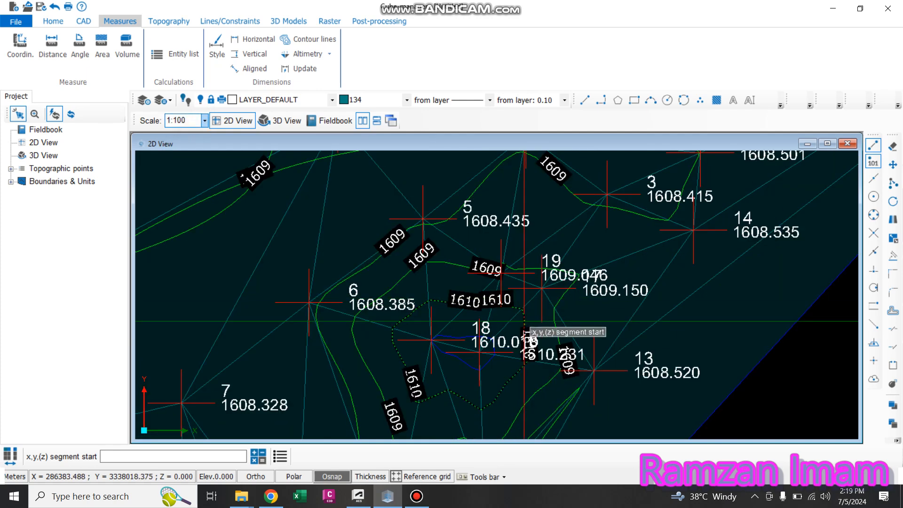
pyautogui.click(205, 120)
pyautogui.click(174, 133)
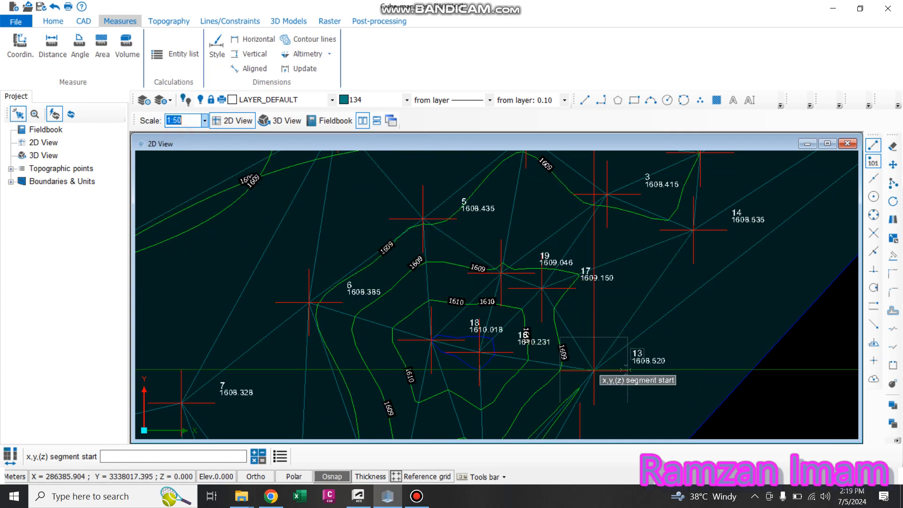
pyautogui.scroll(-3, 564, 292)
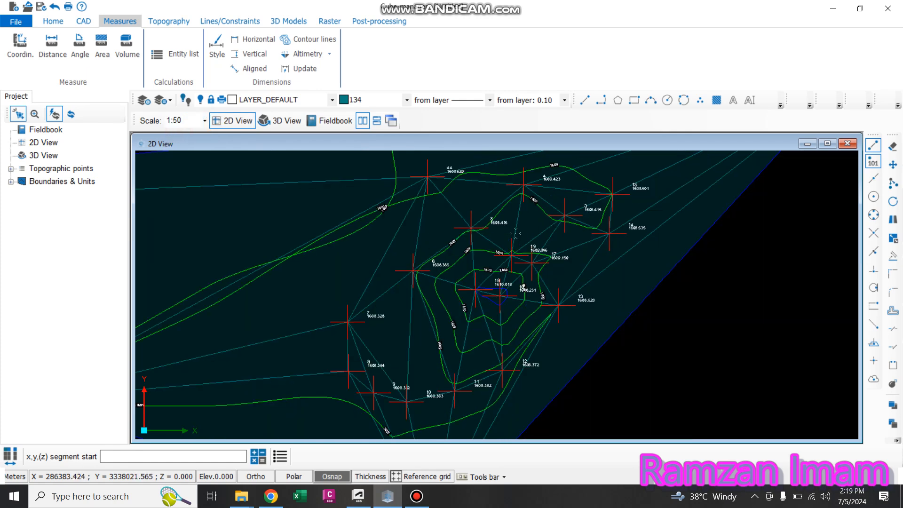
pyautogui.scroll(-2, 541, 289)
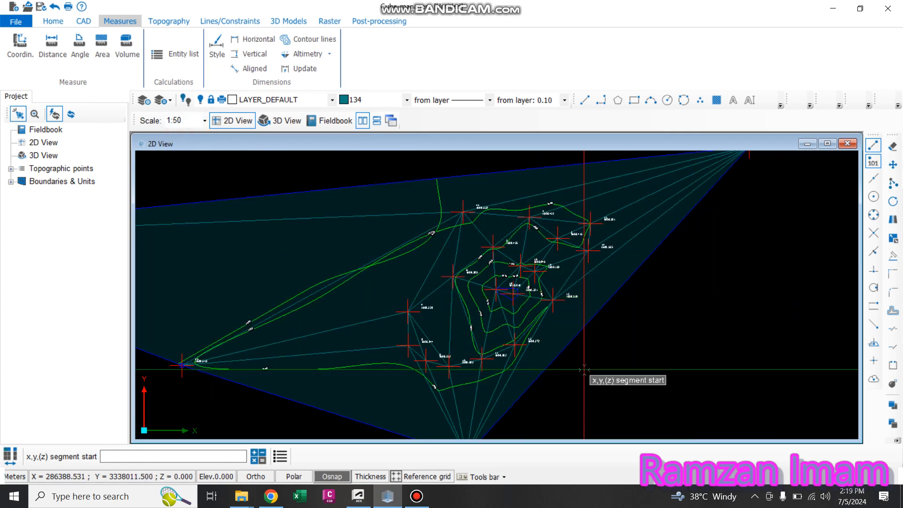
# Step: Add more contour height labels along a segment crossing the mound between points 12 and 6, and end the labelling command
pyautogui.click(585, 369)
pyautogui.click(433, 248)
pyautogui.scroll(3, 556, 371)
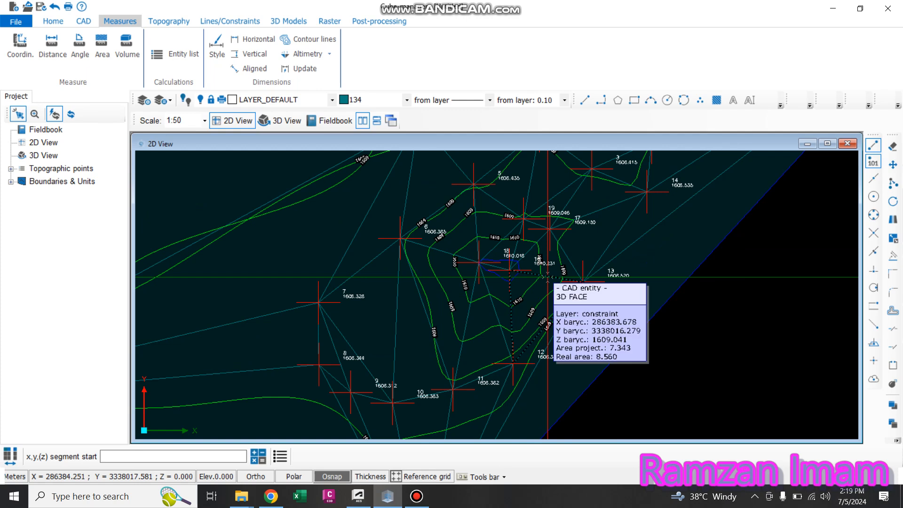
pyautogui.press('Escape')
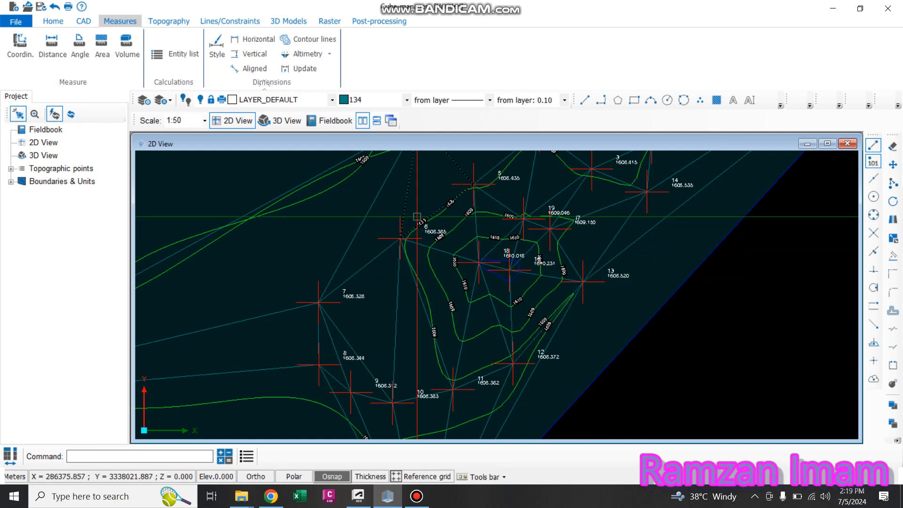
pyautogui.click(297, 21)
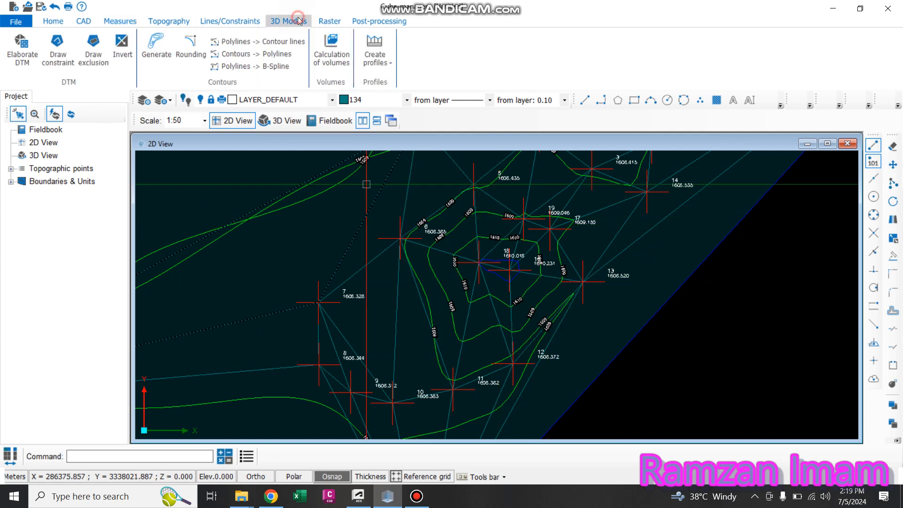
pyautogui.click(330, 65)
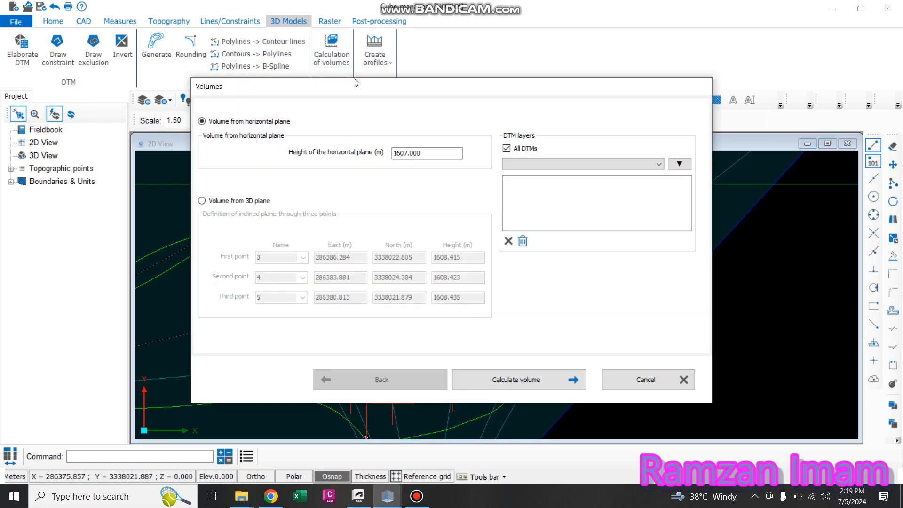
pyautogui.moveTo(440, 152); pyautogui.dragTo(379, 152)
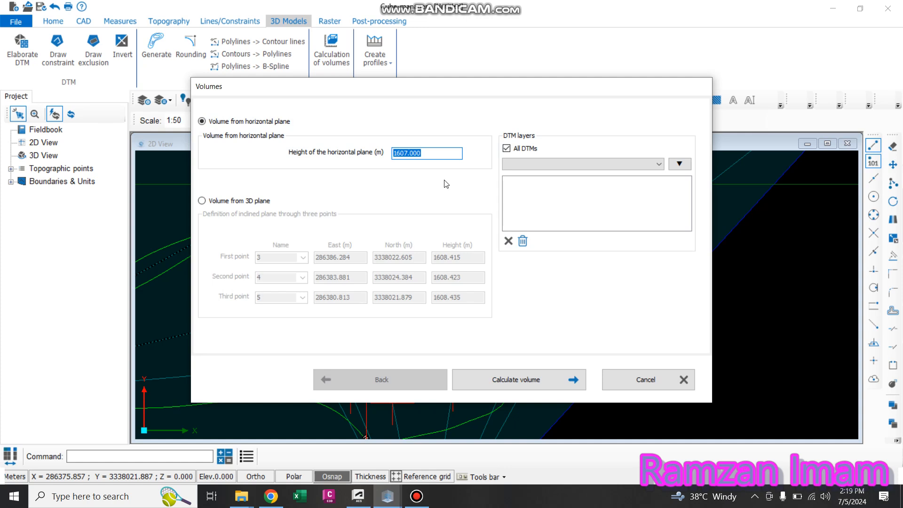
pyautogui.click(662, 386)
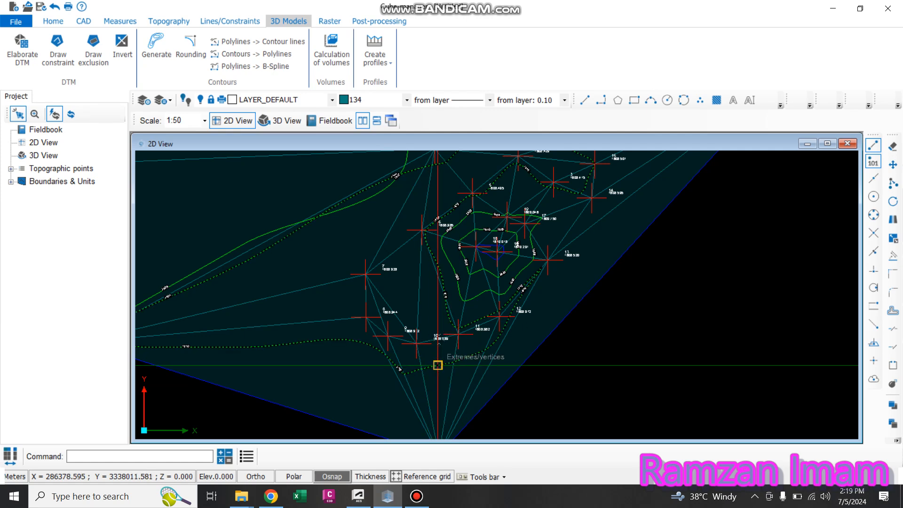
# Step: Examine the heights of points 8 to 12 around the foot of the mound to choose a reference plane height
pyautogui.scroll(4, 424, 338)
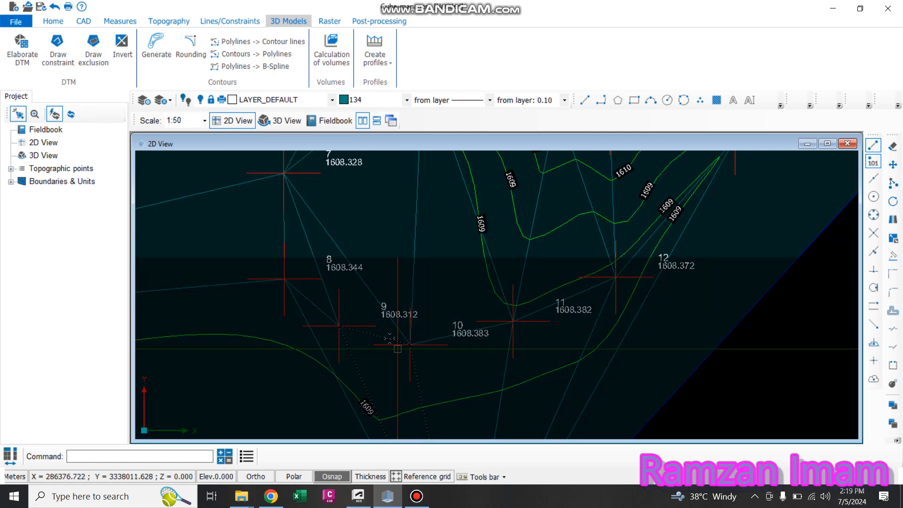
pyautogui.scroll(2, 377, 313)
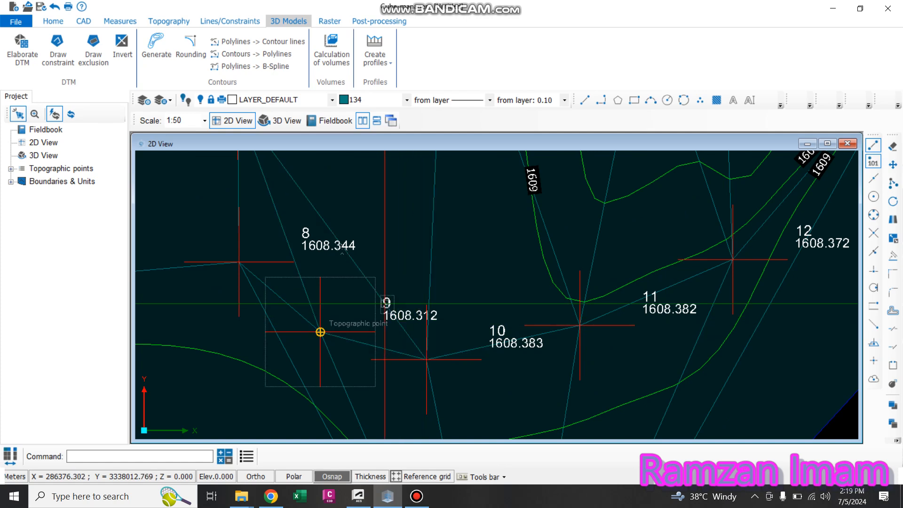
pyautogui.scroll(-1, 364, 260)
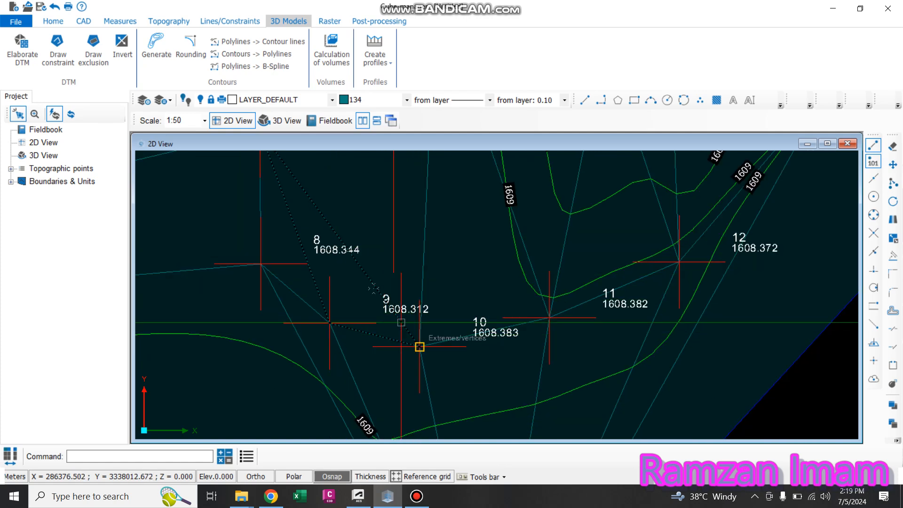
pyautogui.scroll(-3, 444, 268)
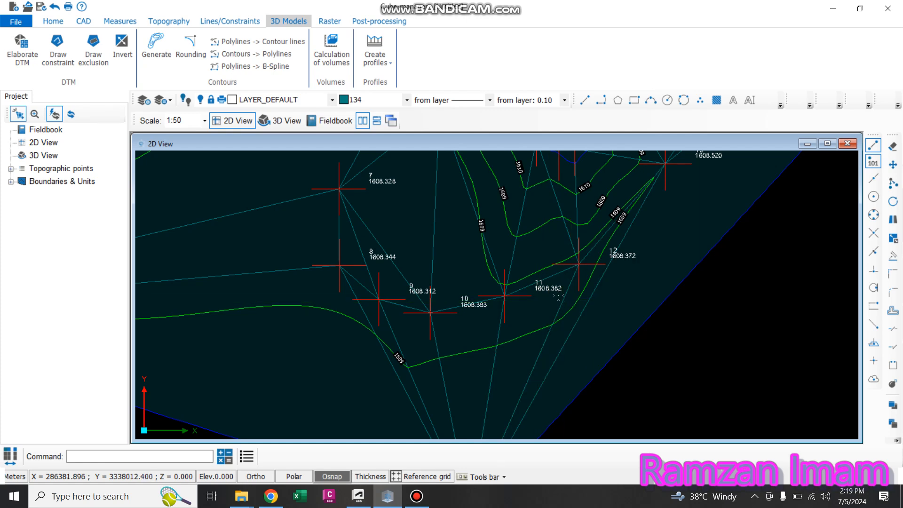
pyautogui.scroll(-4, 505, 292)
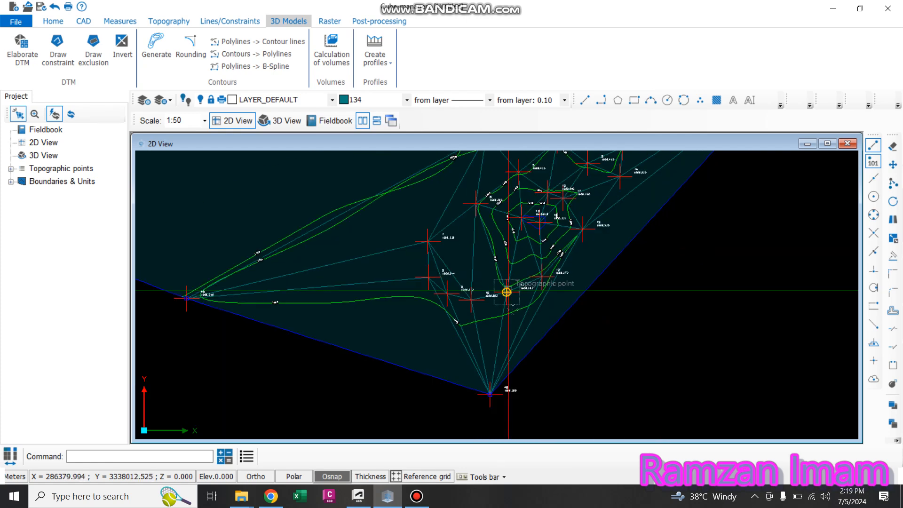
pyautogui.scroll(7, 496, 313)
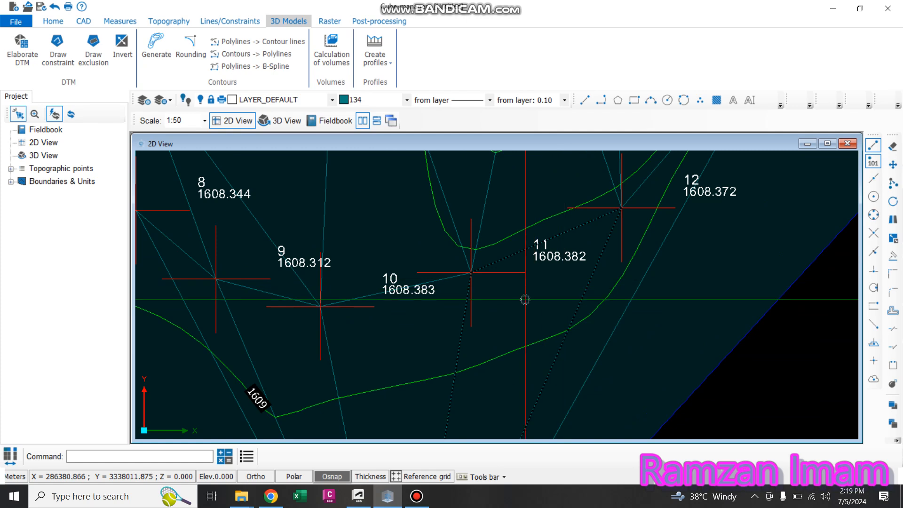
pyautogui.scroll(-6, 521, 301)
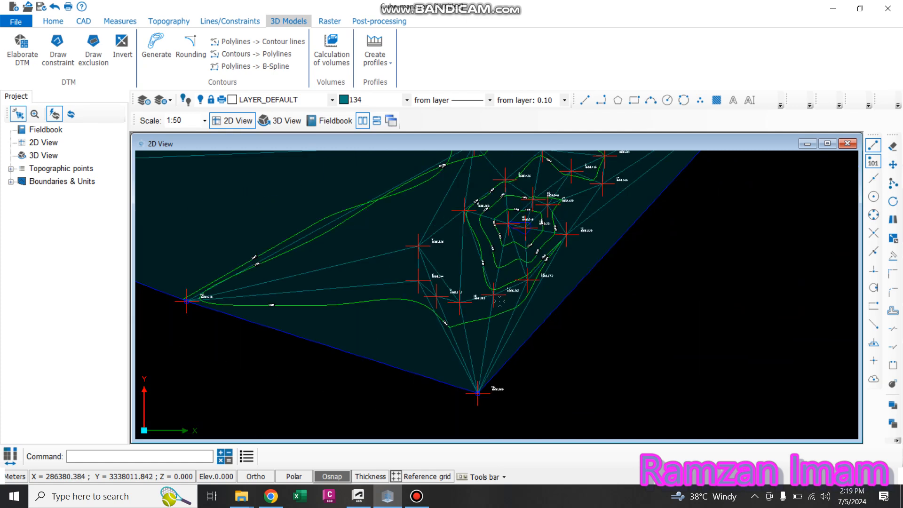
pyautogui.scroll(-3, 494, 300)
# Step: Calculate the volume of all DTMs from a horizontal plane at height 1608.3 m
pyautogui.click(333, 61)
pyautogui.click(438, 151)
pyautogui.write('1608.3')
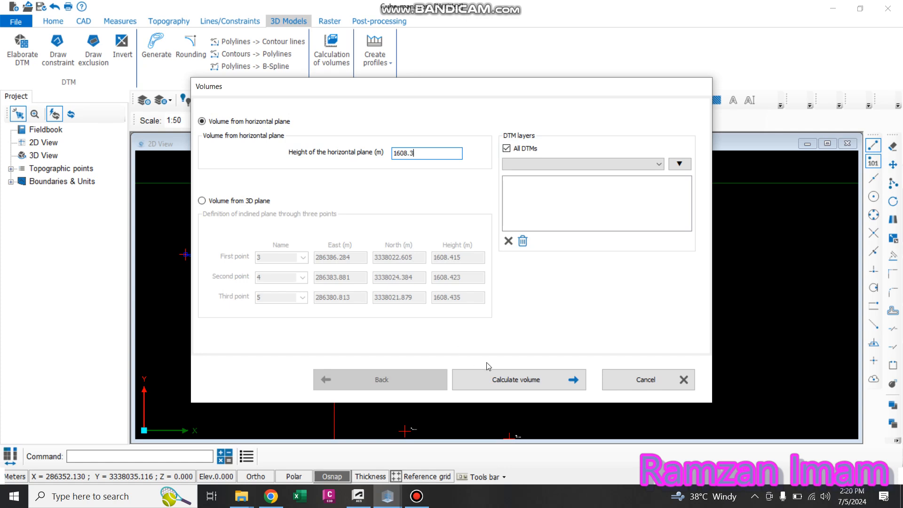
pyautogui.click(500, 380)
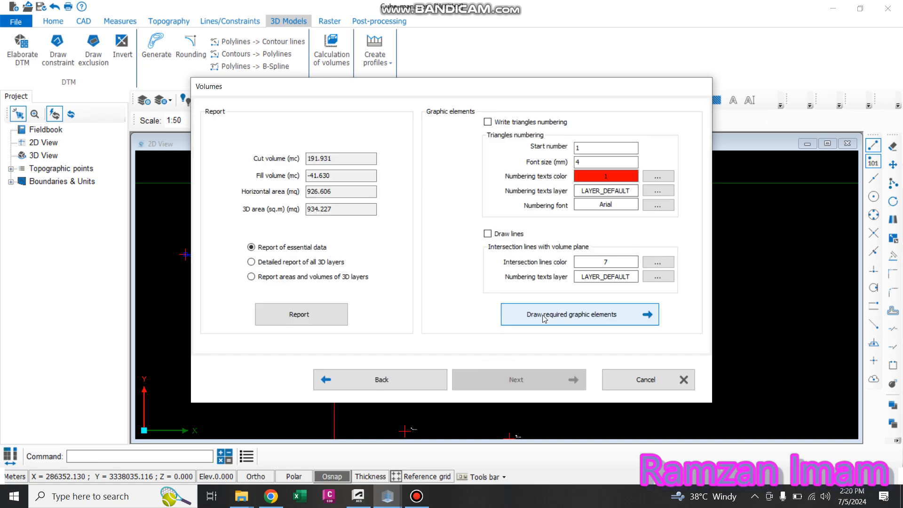
# Step: Generate the volume report of essential data, view it in the browser and return to the Volumes window in Cube-manager
pyautogui.click(312, 315)
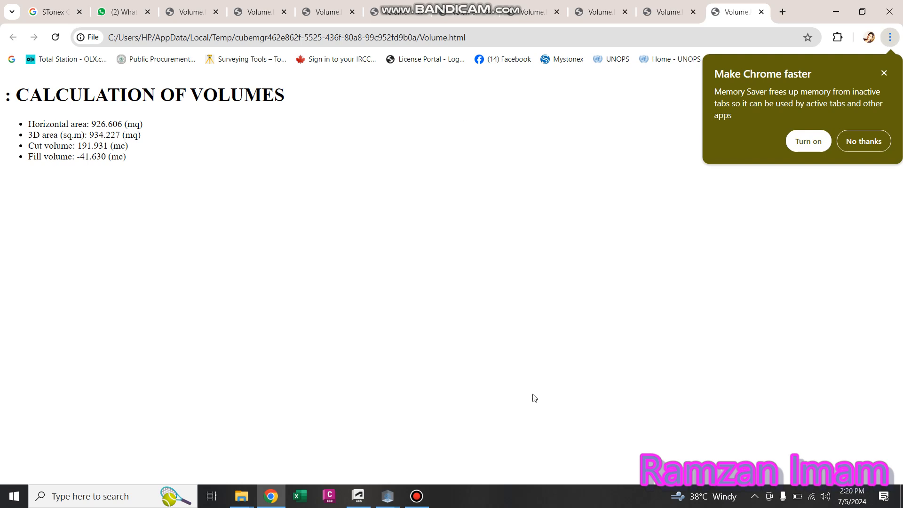
pyautogui.click(388, 496)
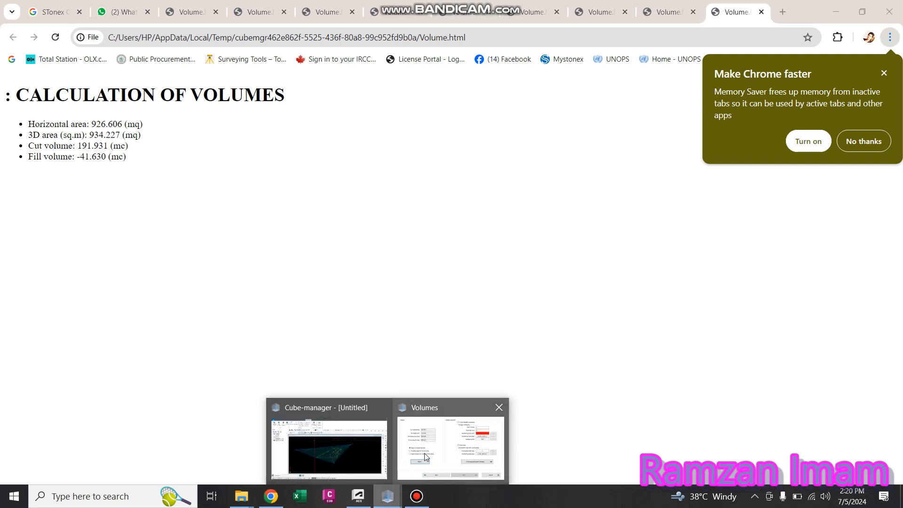
pyautogui.click(426, 456)
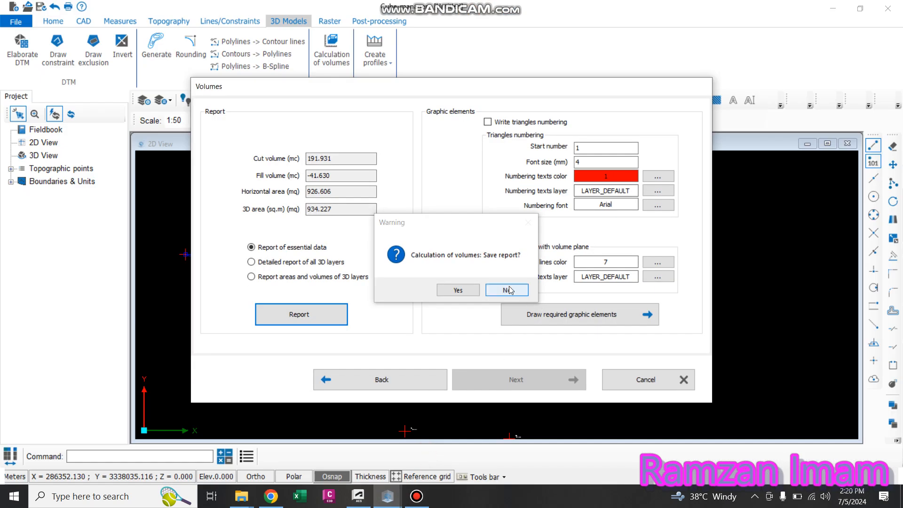